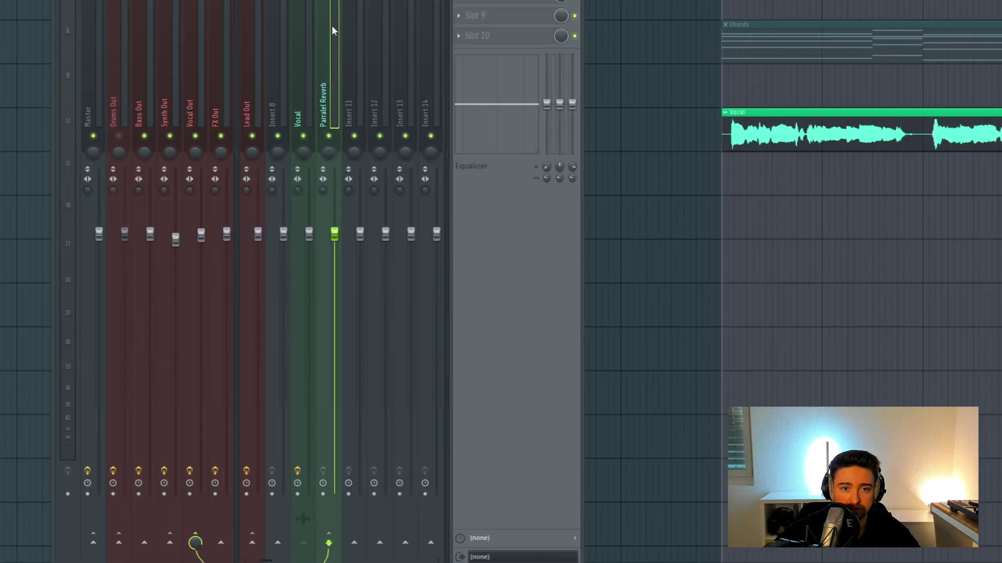
# Step: Load the Raum reverb into slot 3 of the vocal's parallel reverb mixer track
pyautogui.click(509, 57)
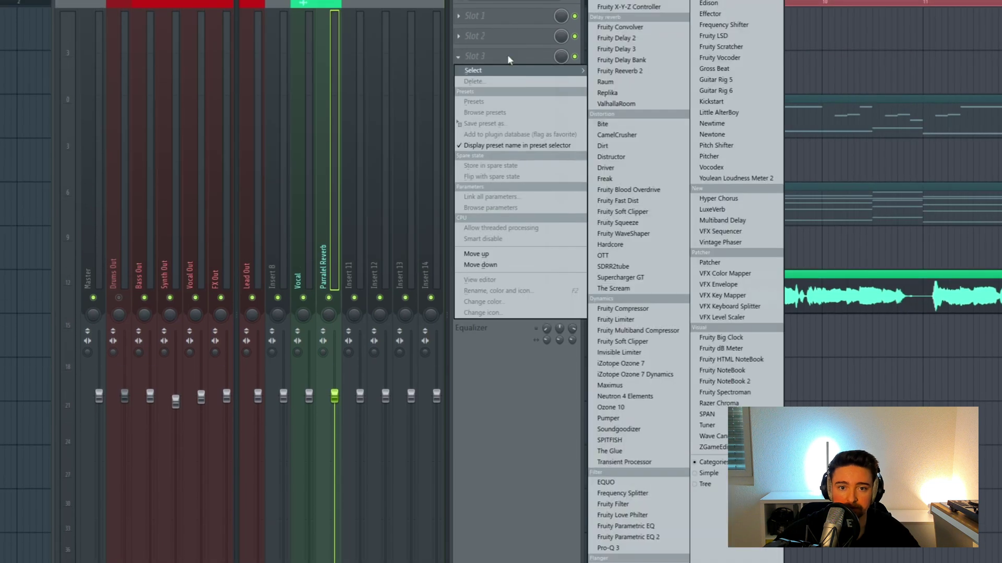
pyautogui.click(606, 82)
pyautogui.moveTo(2, 30); pyautogui.dragTo(665, 170)
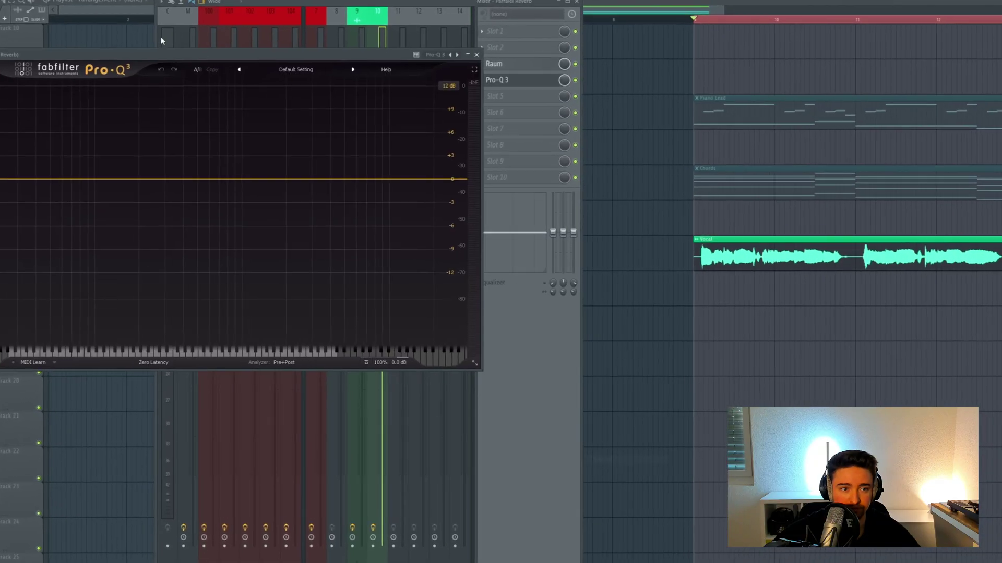
# Step: During playback, shape the reverb in Pro-Q 3 with a 12 dB/oct low cut at about 341 Hz and a 12 dB/oct high cut
pyautogui.moveTo(201, 56); pyautogui.dragTo(426, 82)
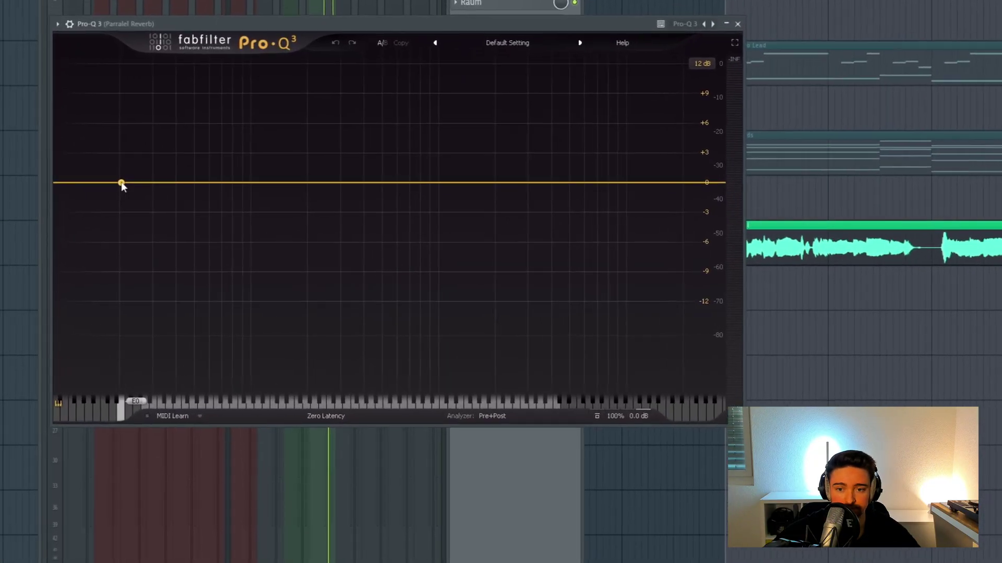
pyautogui.press('space')
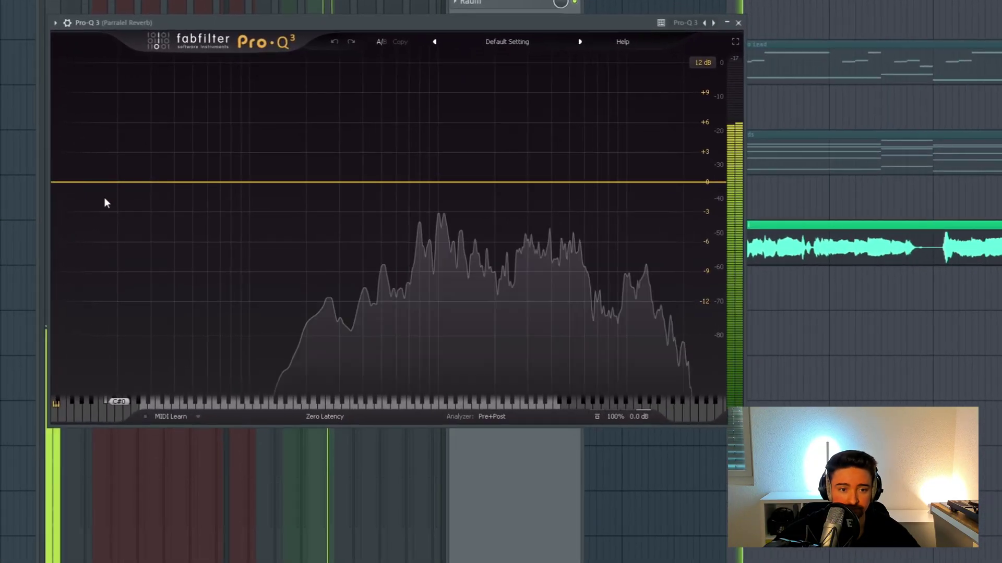
pyautogui.click(162, 182)
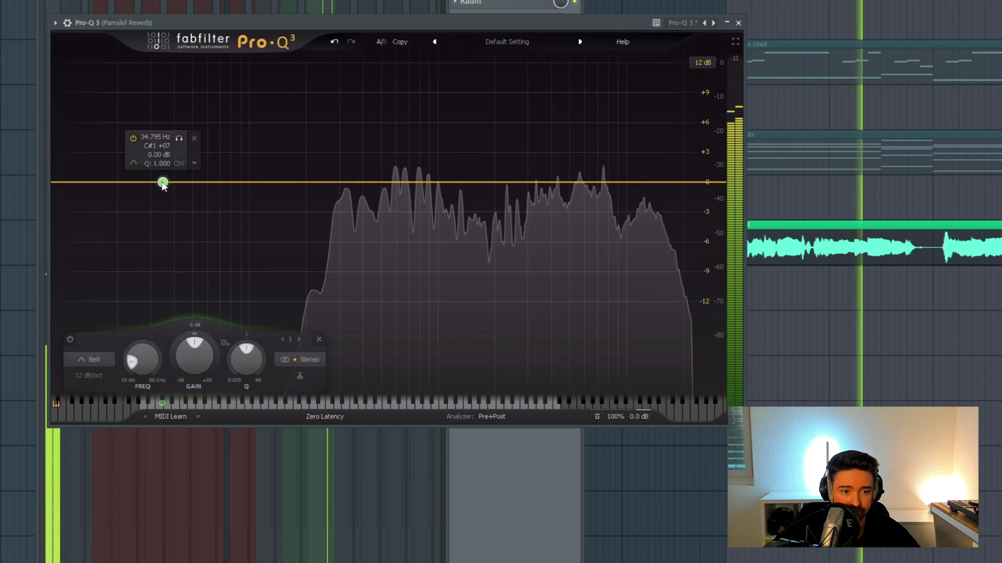
pyautogui.click(83, 182)
pyautogui.moveTo(83, 183); pyautogui.dragTo(350, 176)
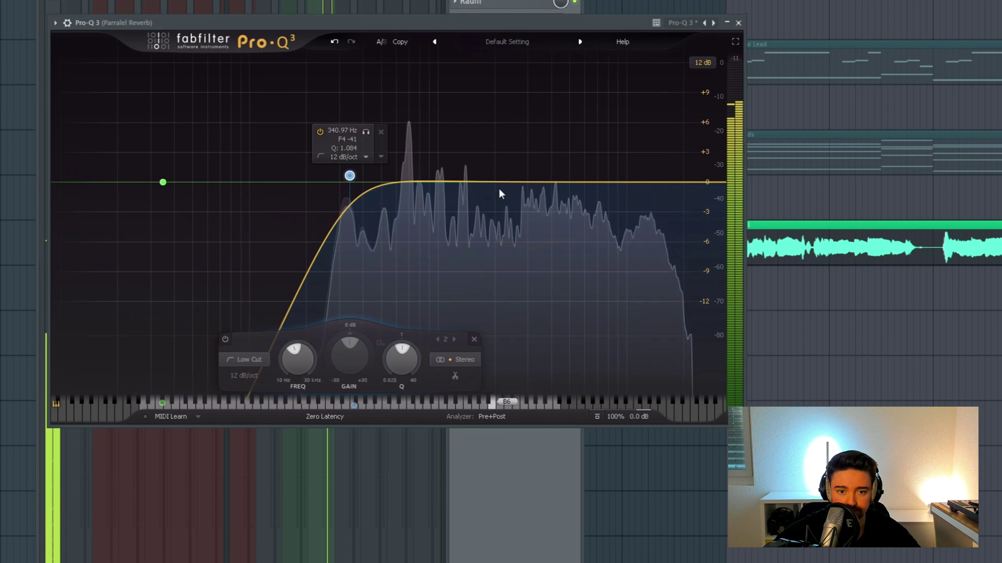
pyautogui.moveTo(659, 186); pyautogui.dragTo(582, 186)
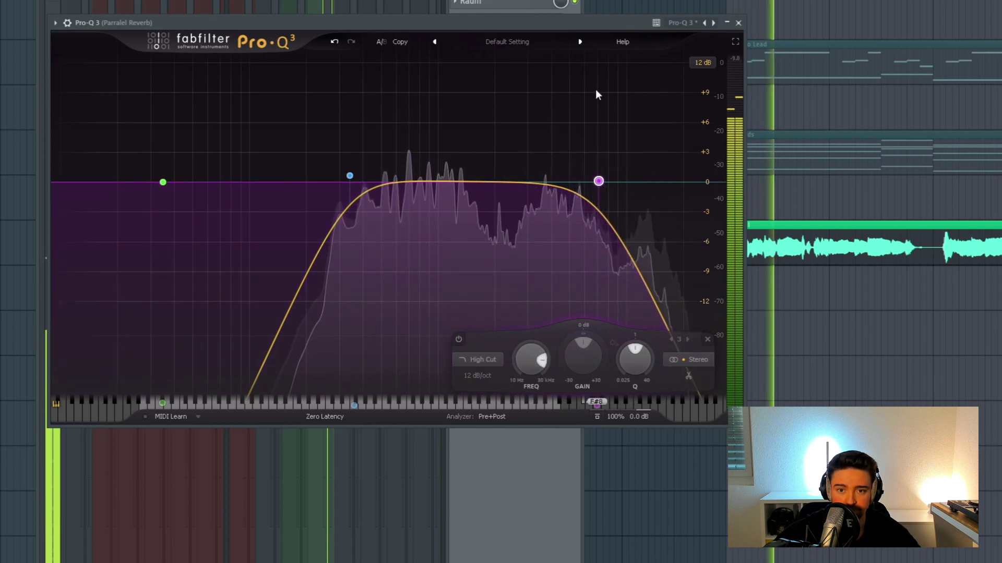
pyautogui.click(739, 23)
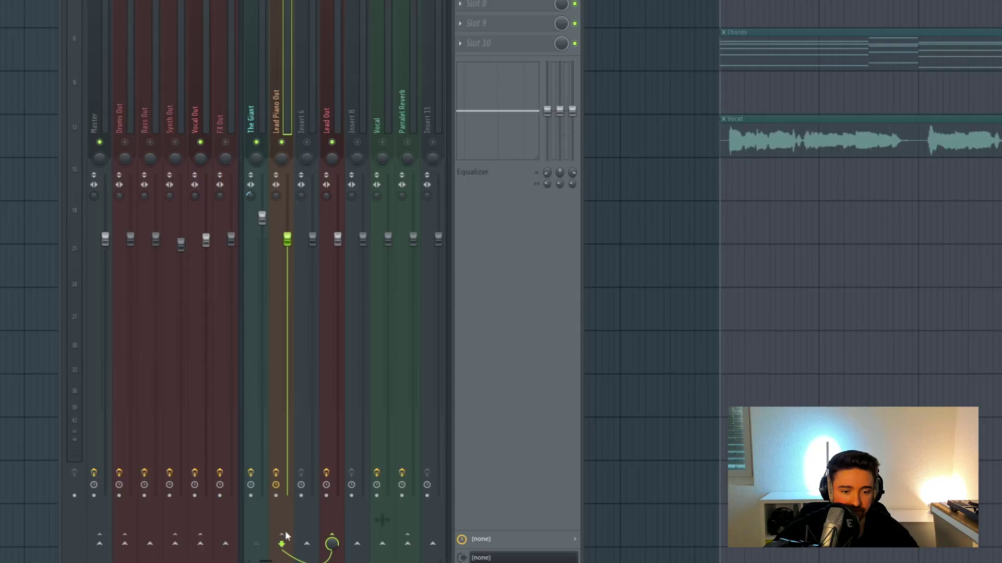
# Step: Enable mixer insert 6, rename it Parallel Reverb and give it a teal colour
pyautogui.click(307, 142)
pyautogui.doubleClick(308, 63)
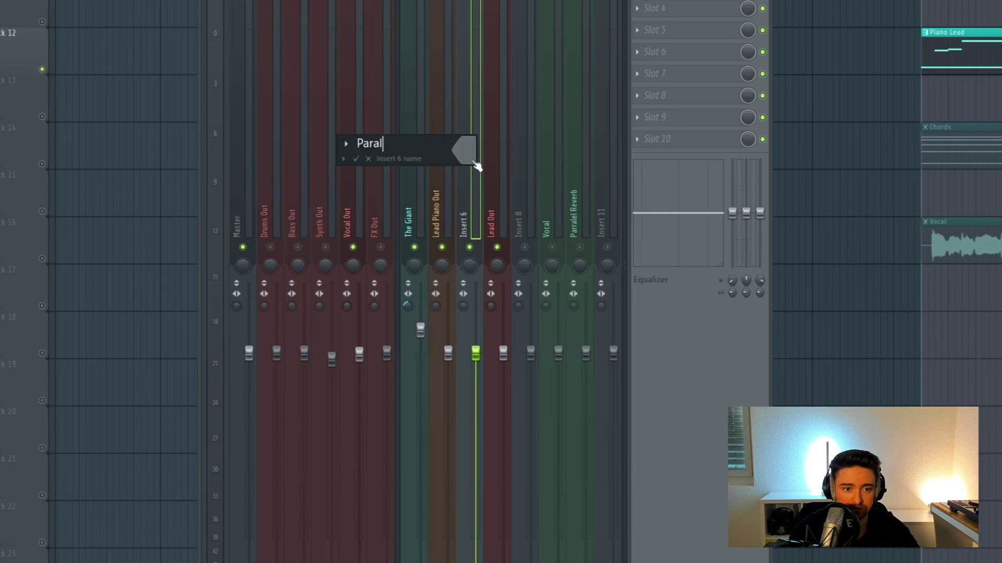
pyautogui.click(472, 149)
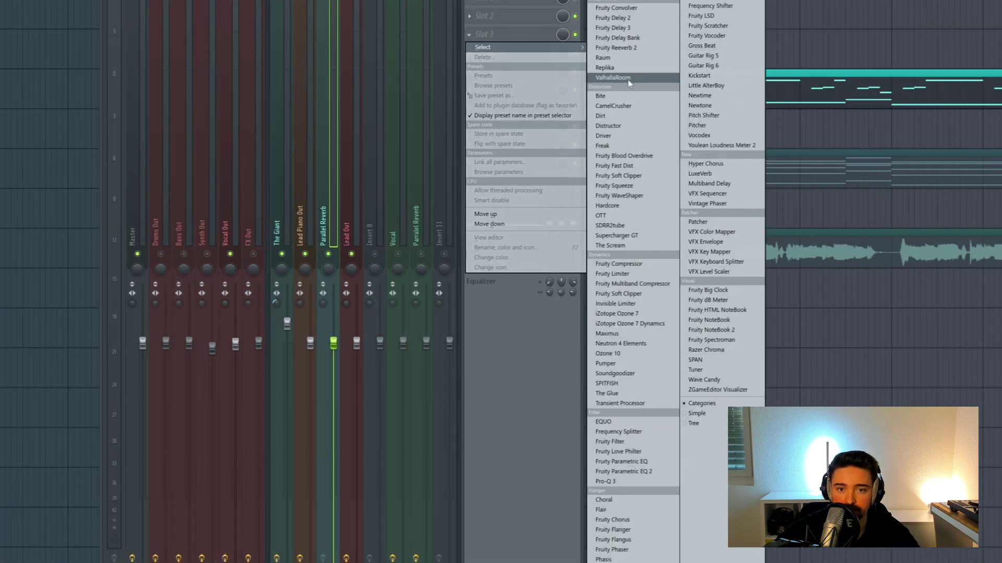
# Step: Load Raum into slot 3 and Fruity Peak Controller into slot 2 of the piano lead's Parallel Reverb track
pyautogui.click(604, 58)
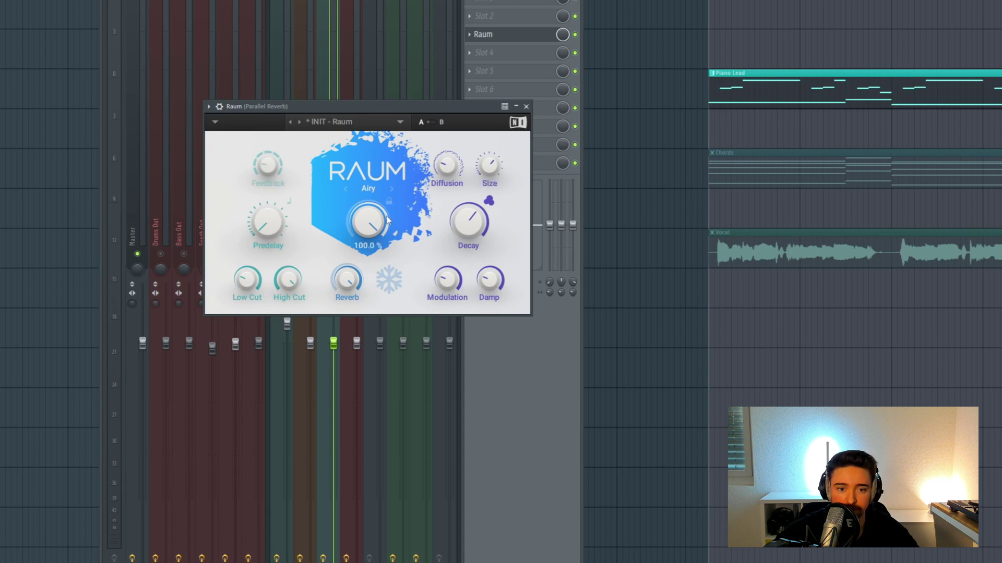
pyautogui.click(510, 16)
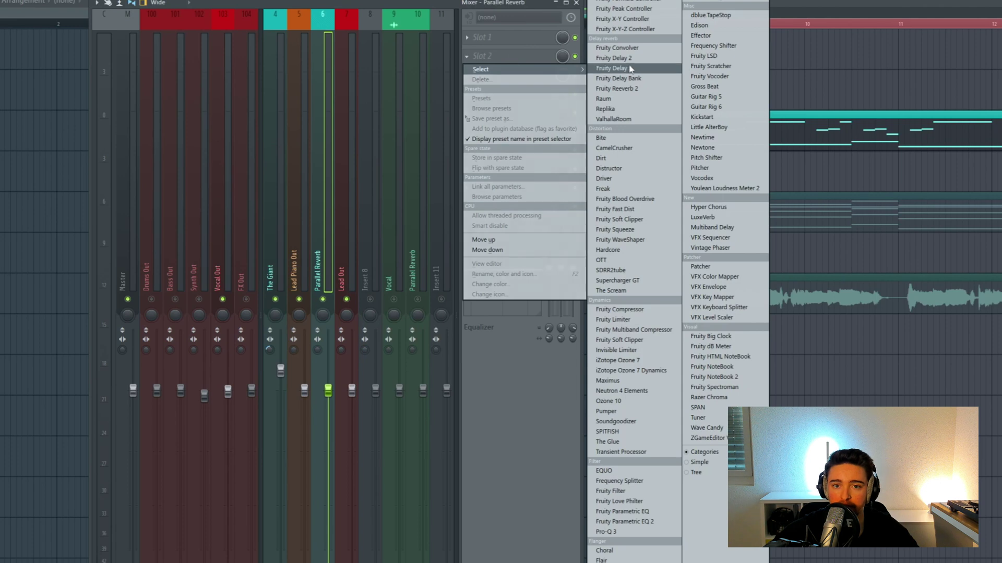
pyautogui.click(647, 9)
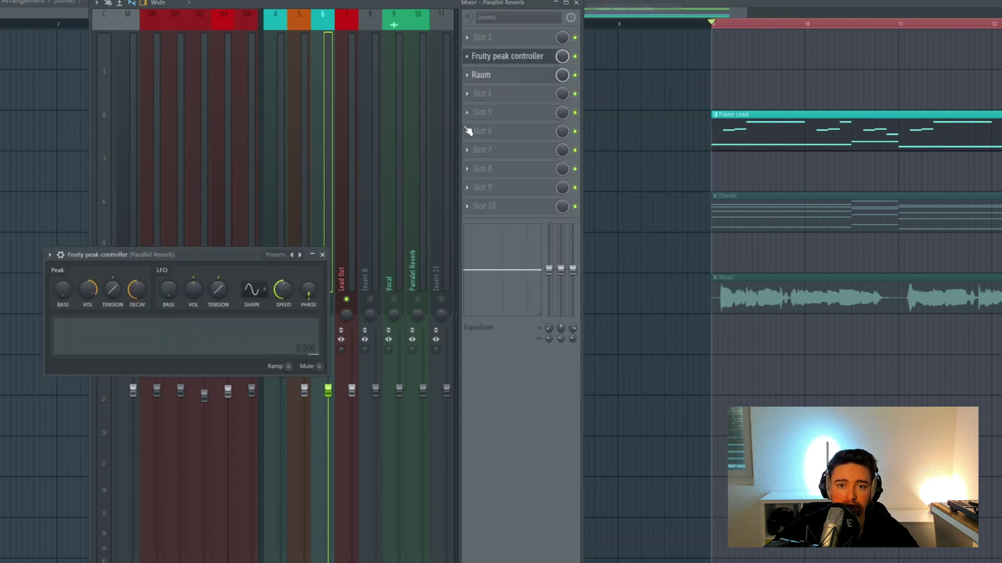
pyautogui.moveTo(217, 256); pyautogui.dragTo(289, 183)
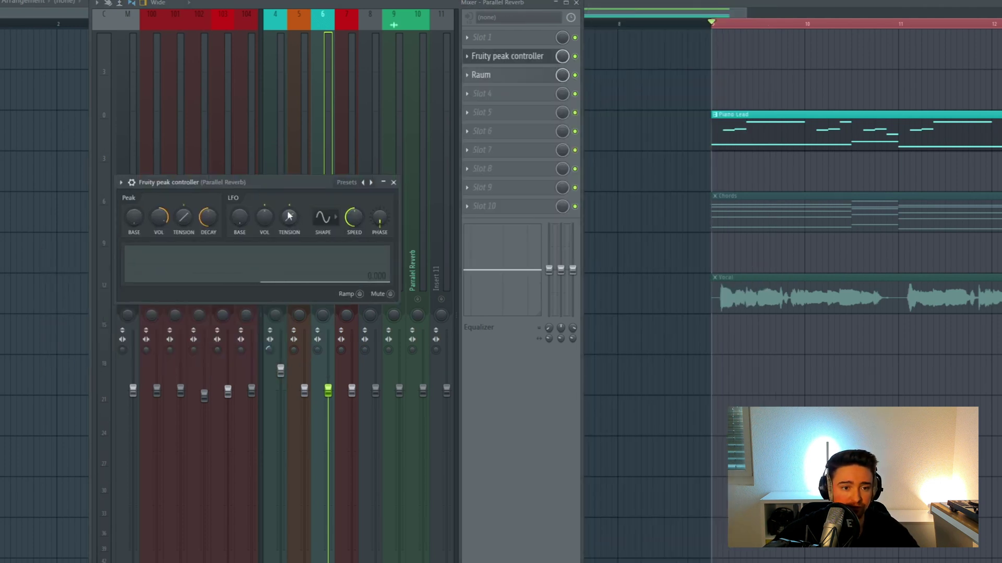
# Step: Link Raum's mix level to the internal controller Peak ctrl - Peak with the Inverted mapping formula
pyautogui.rightClick(562, 75)
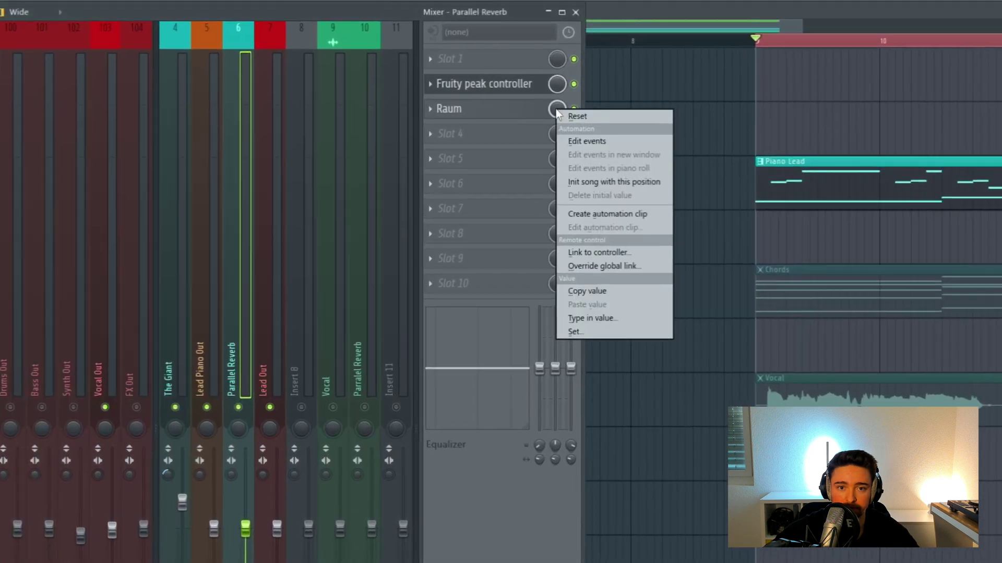
pyautogui.click(575, 256)
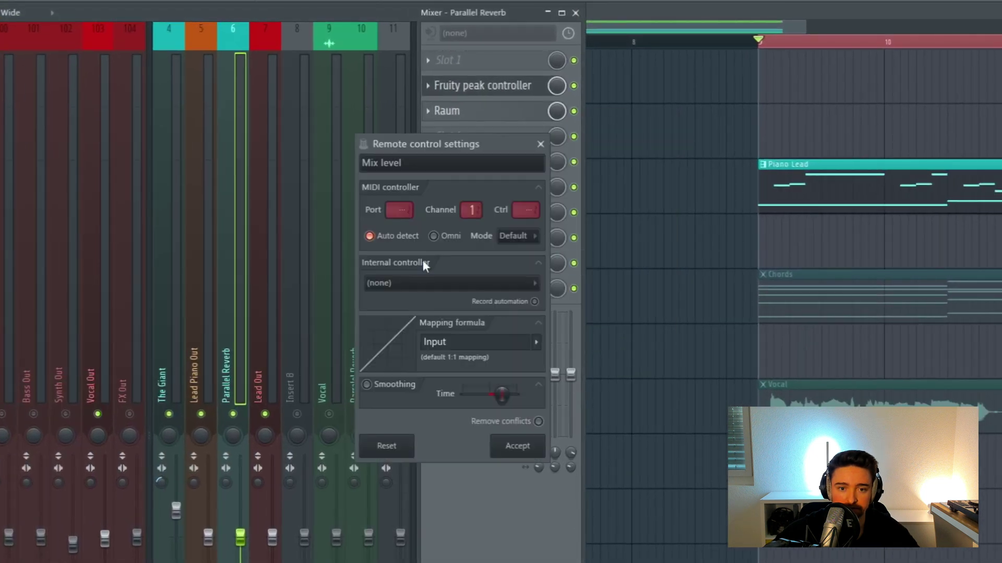
pyautogui.click(430, 281)
pyautogui.click(406, 350)
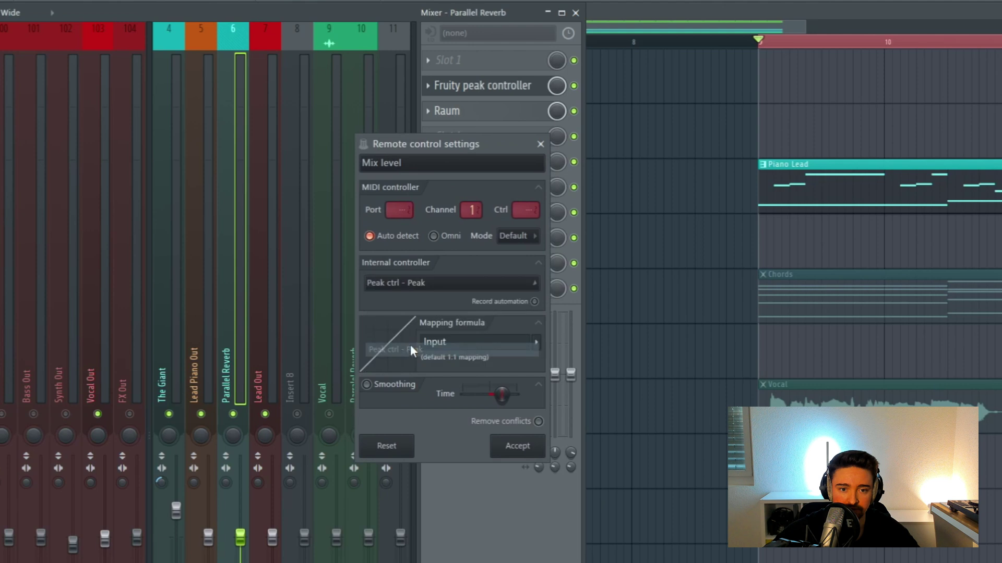
pyautogui.click(536, 342)
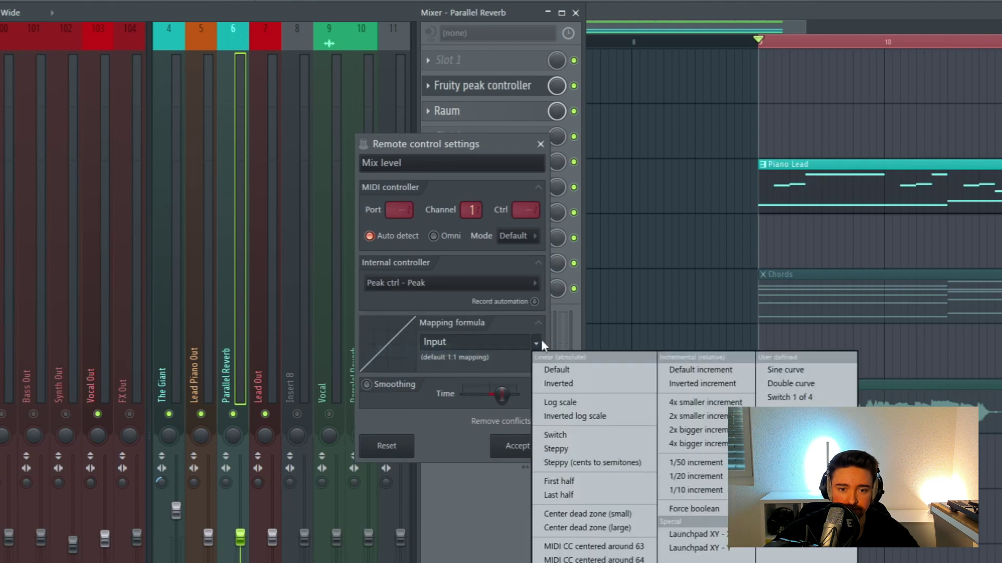
pyautogui.click(552, 385)
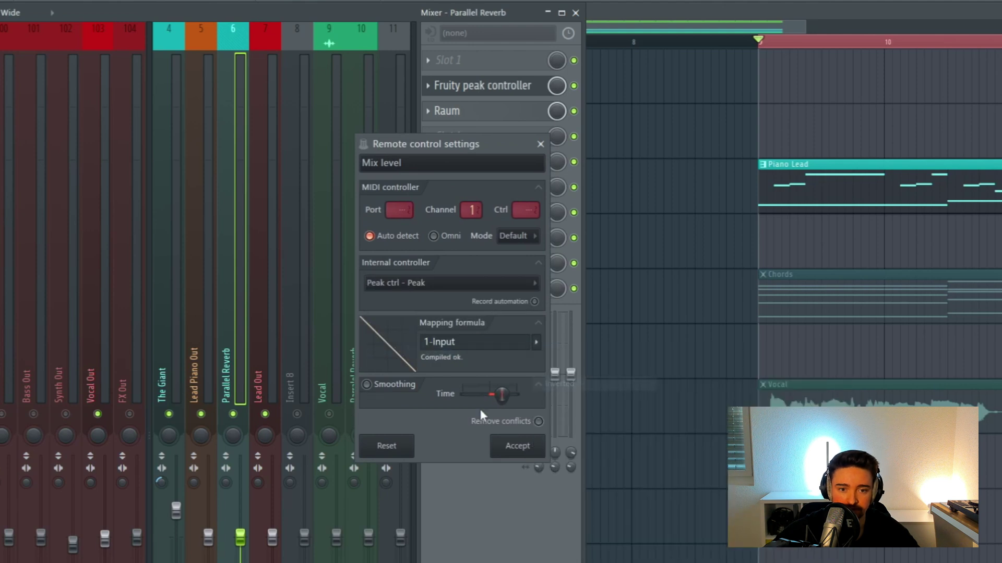
pyautogui.click(528, 447)
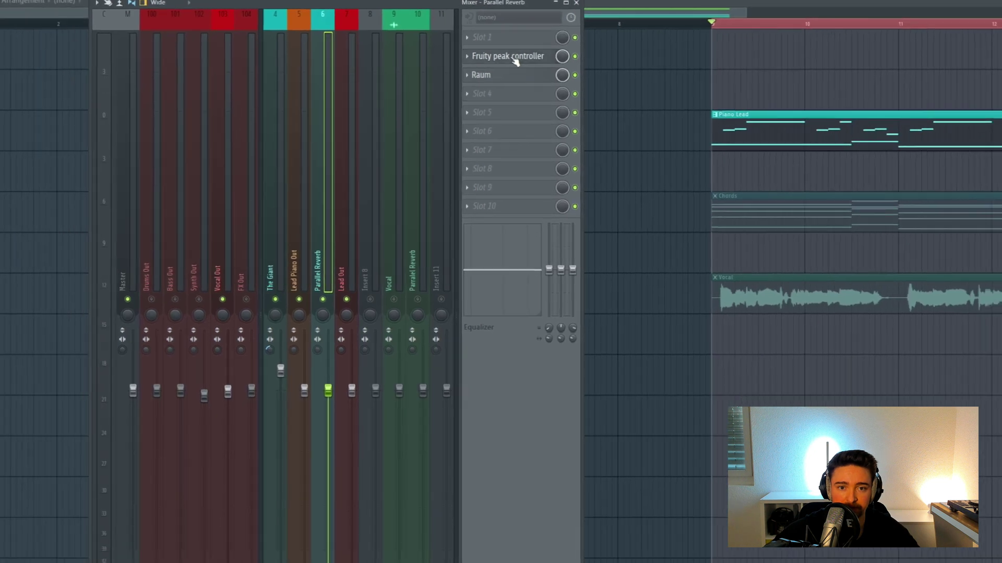
# Step: Adjust the peak tension and volume of Fruity Peak Controller while playing the piano lead through the reverb
pyautogui.click(513, 57)
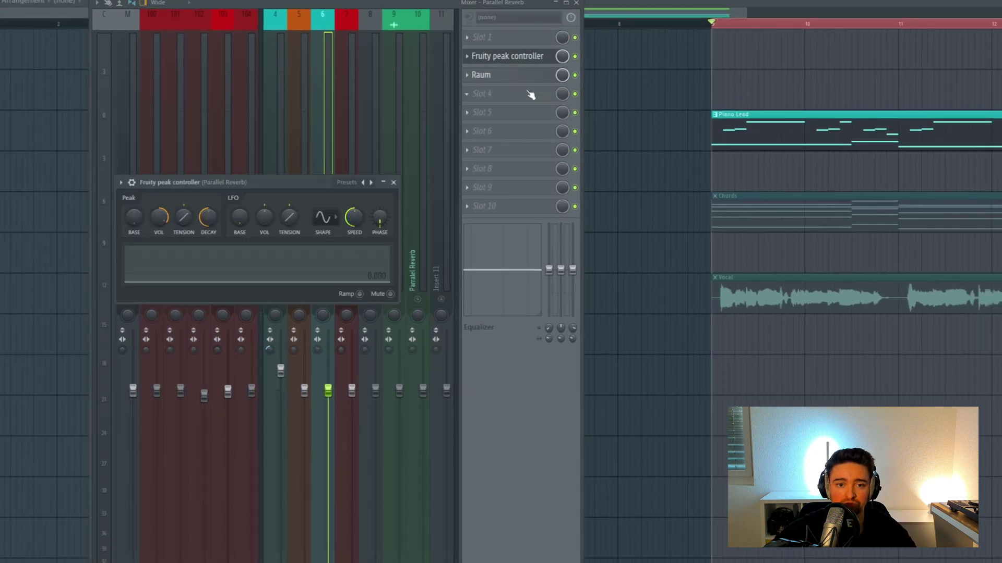
pyautogui.moveTo(256, 183); pyautogui.dragTo(287, 171)
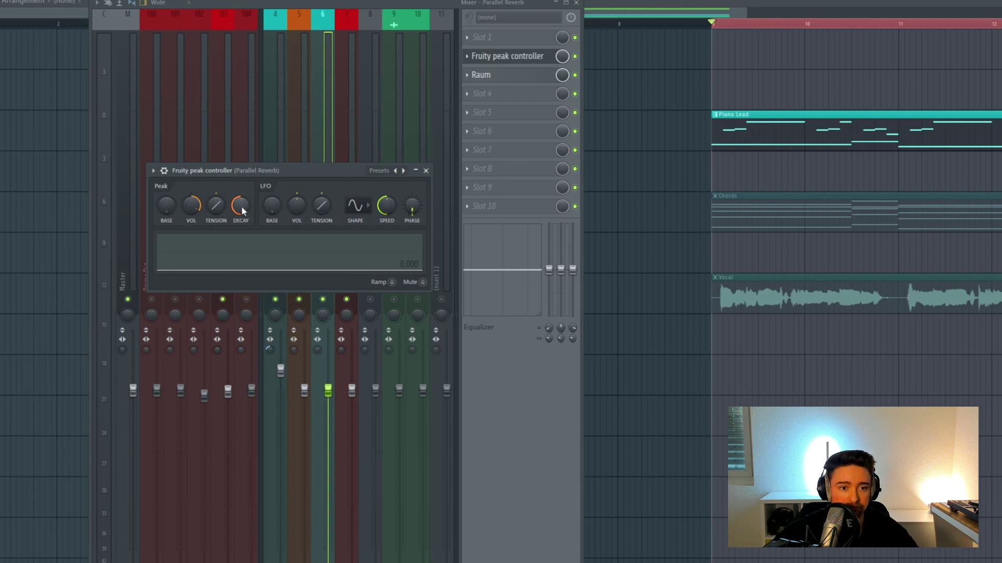
pyautogui.press('space')
pyautogui.moveTo(234, 211); pyautogui.dragTo(241, 161)
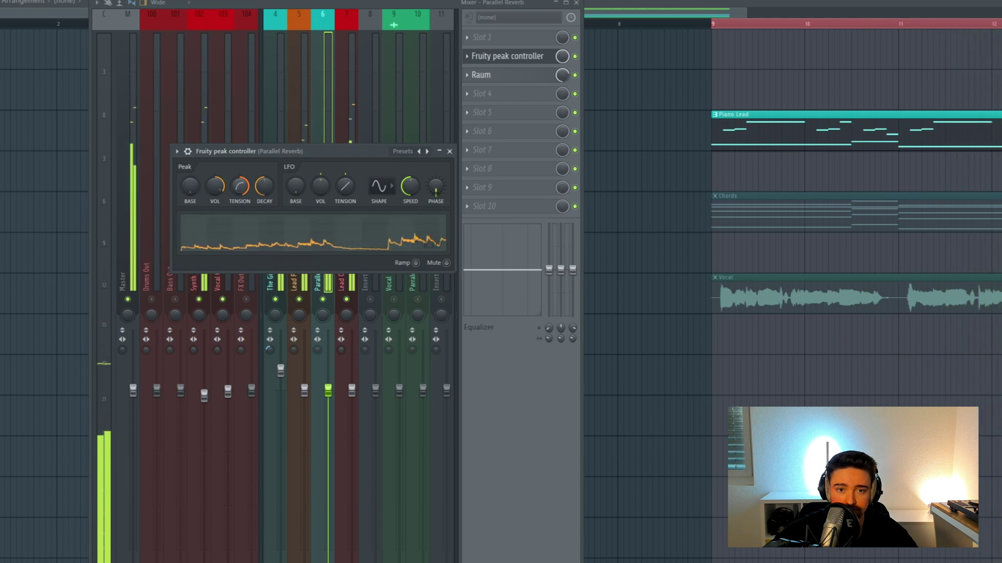
pyautogui.moveTo(218, 188); pyautogui.dragTo(218, 179)
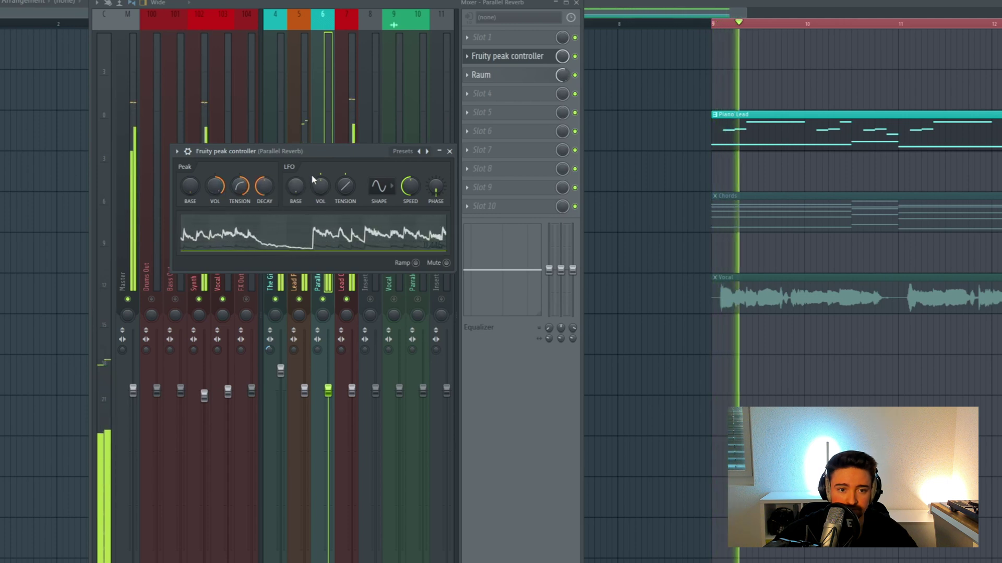
pyautogui.press('space')
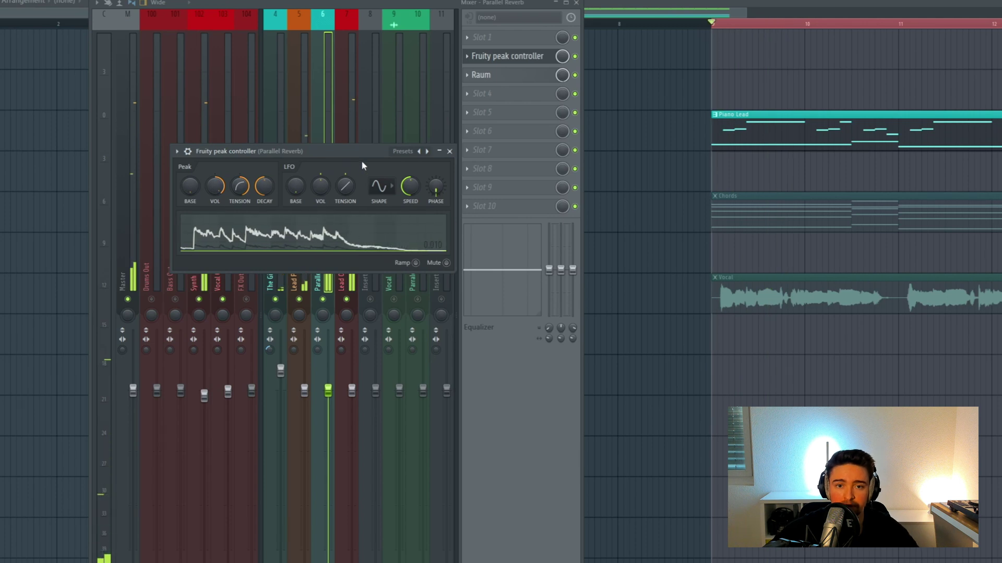
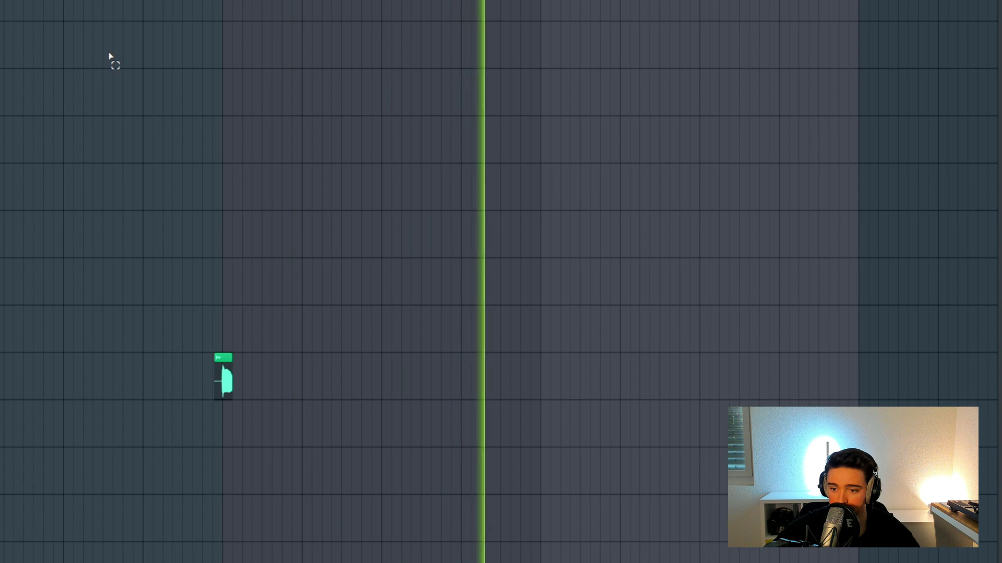
# Step: Record the short vocal clip with its reverb tail into Edison on the Master track, starting on input
pyautogui.press('space')
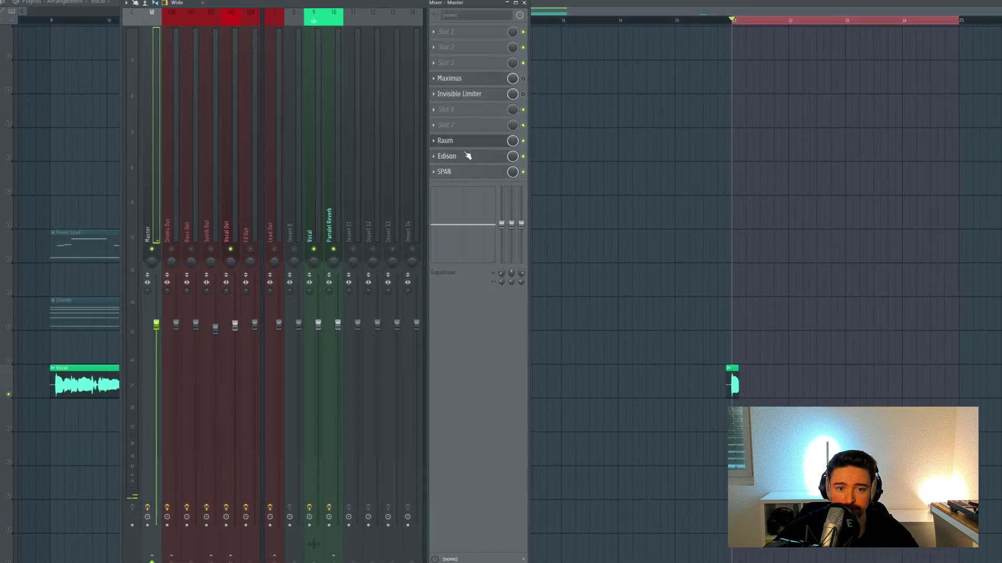
pyautogui.click(468, 156)
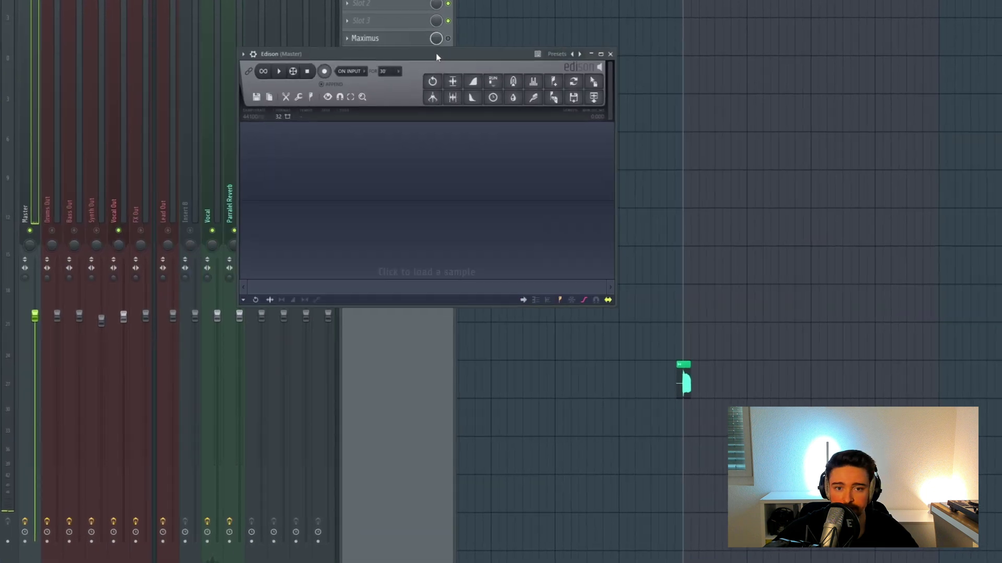
pyautogui.click(324, 71)
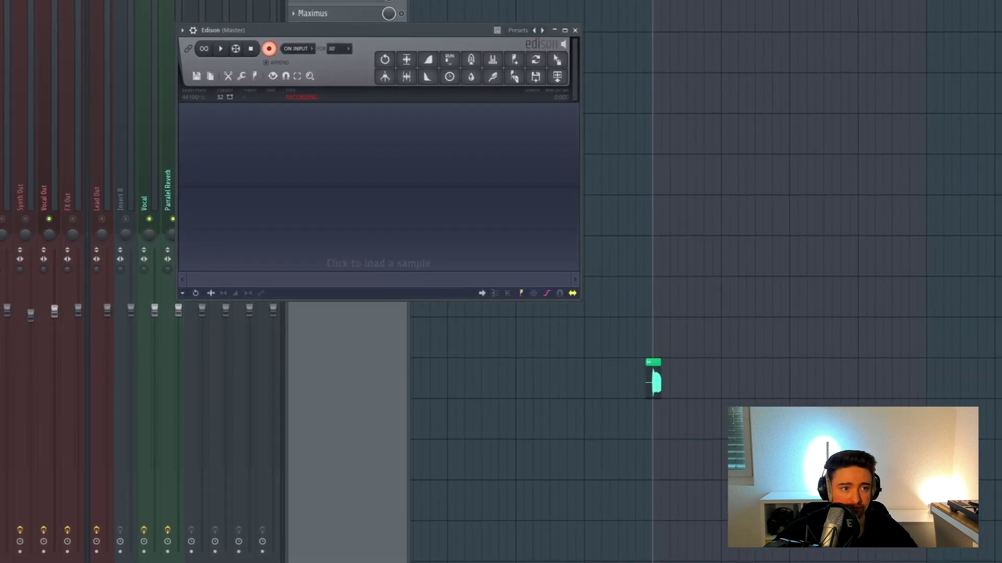
pyautogui.press('space')
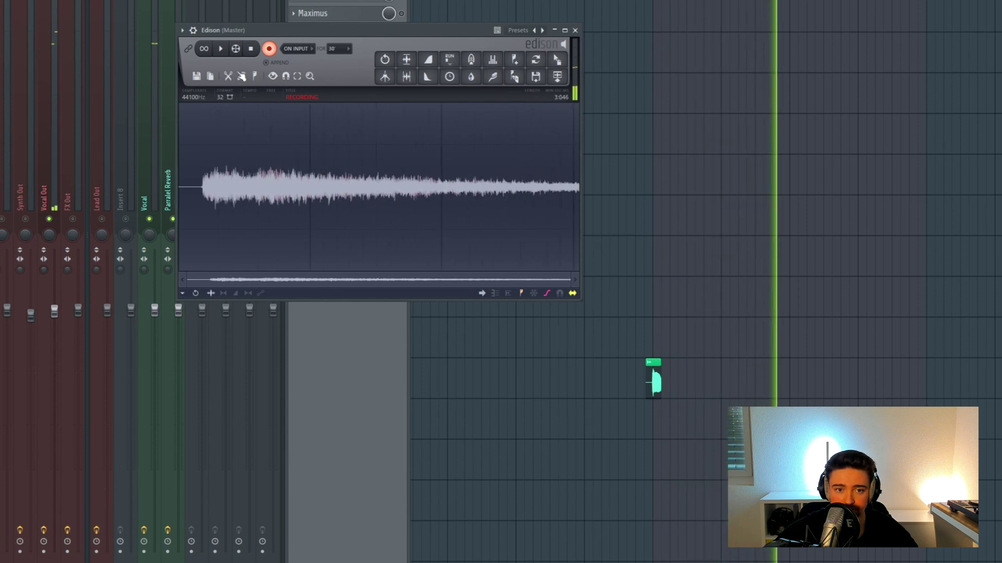
pyautogui.click(252, 49)
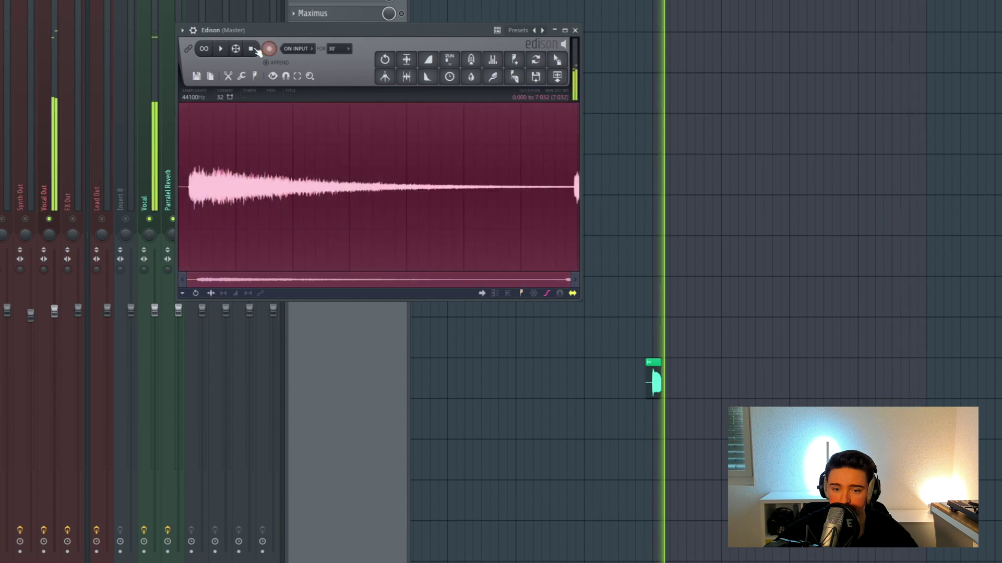
pyautogui.press('space')
# Step: Delete the silent section at the start of the Edison recording, up to the onset of the vocal
pyautogui.click(189, 189)
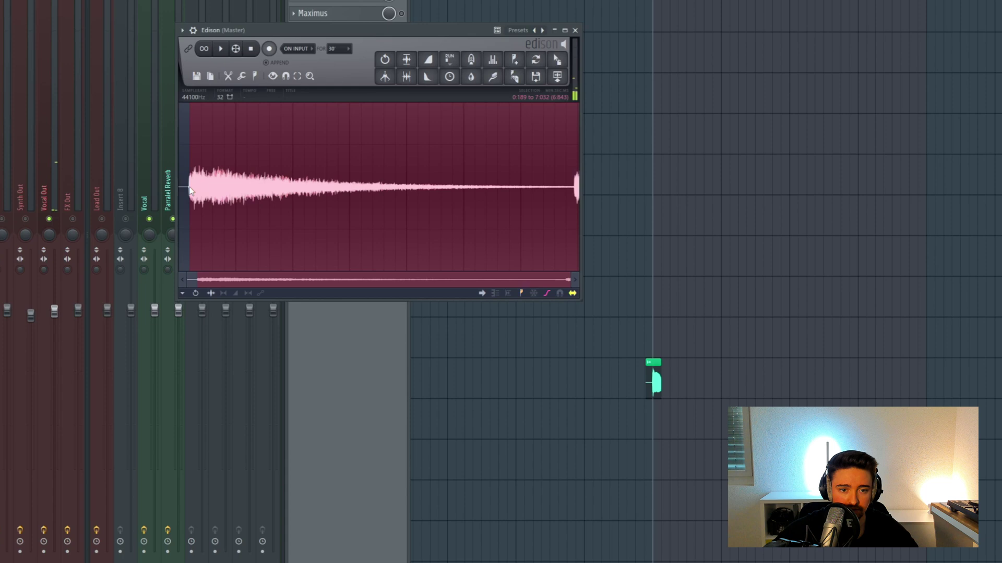
pyautogui.scroll(8, 196, 188)
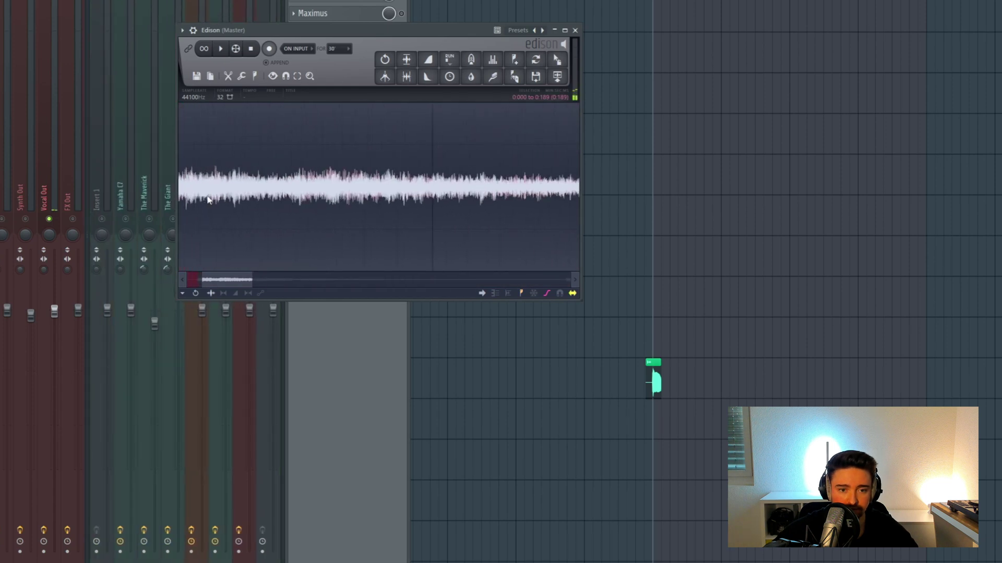
pyautogui.moveTo(233, 281); pyautogui.dragTo(185, 277)
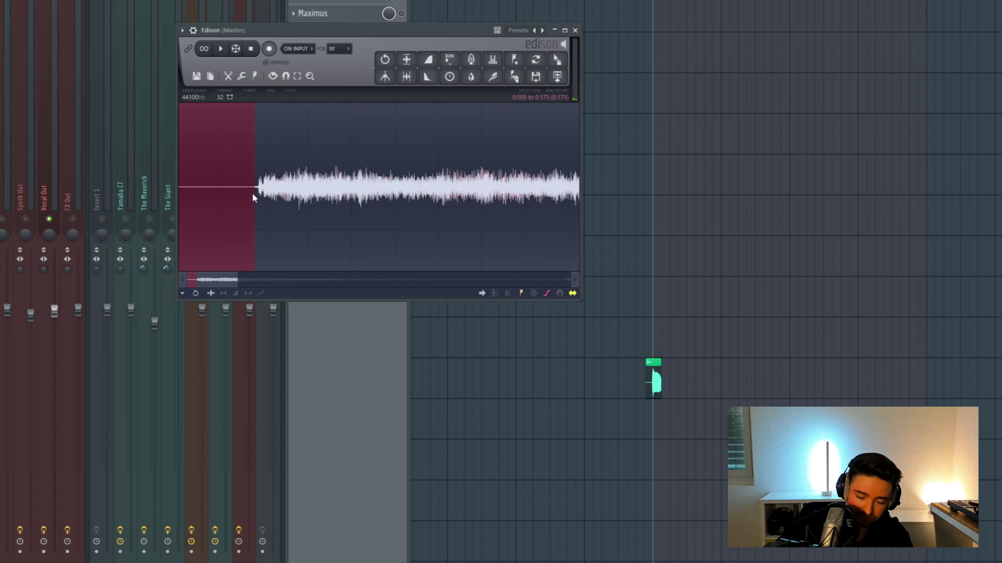
pyautogui.press('Delete')
pyautogui.scroll(-8, 242, 202)
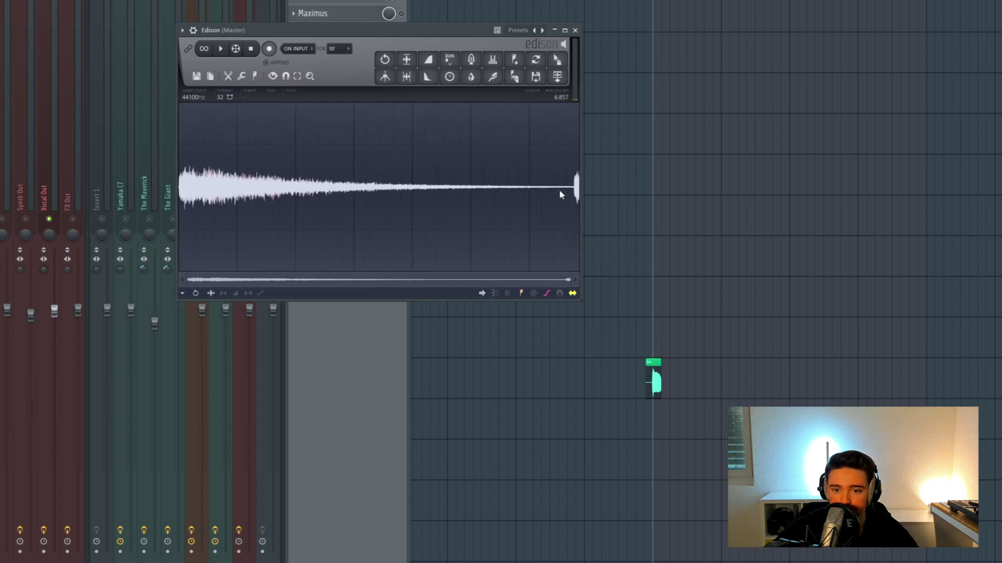
# Step: Trim the repeated vocal onset from the end of the Edison recording and save the reverb tail as REversed Vocal.wav
pyautogui.scroll(3, 576, 191)
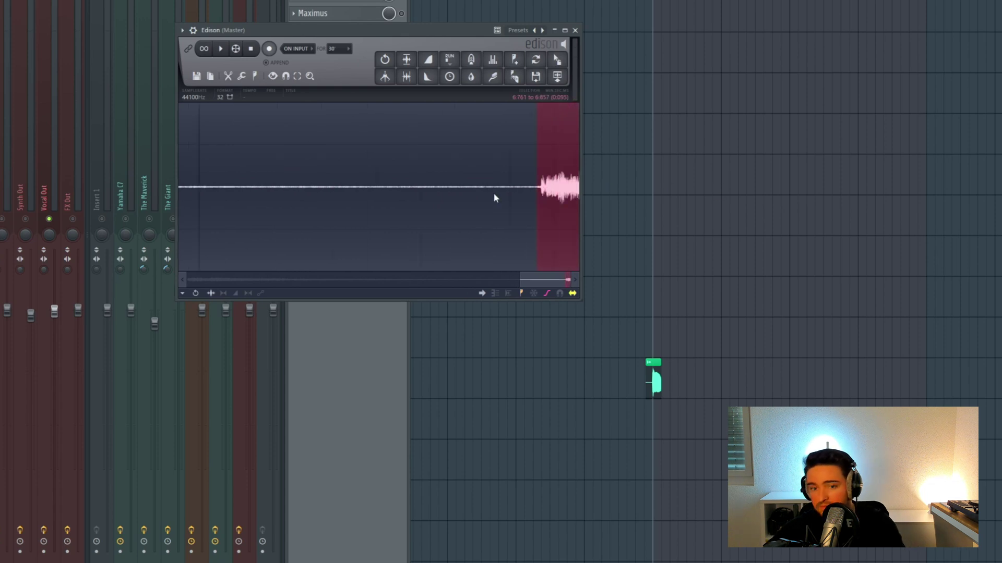
pyautogui.press('Delete')
pyautogui.scroll(-4, 483, 197)
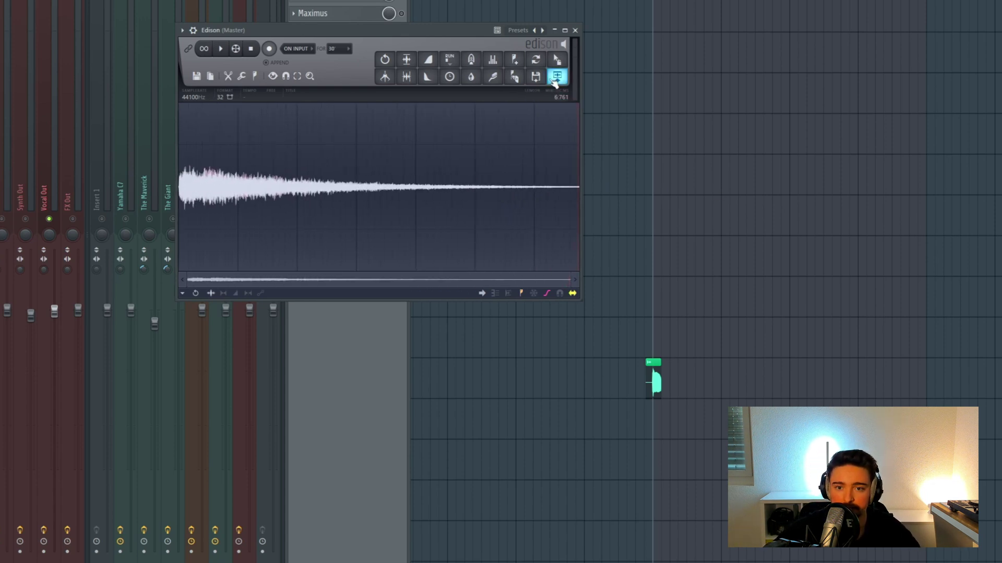
pyautogui.hotkey('ctrl', 's')
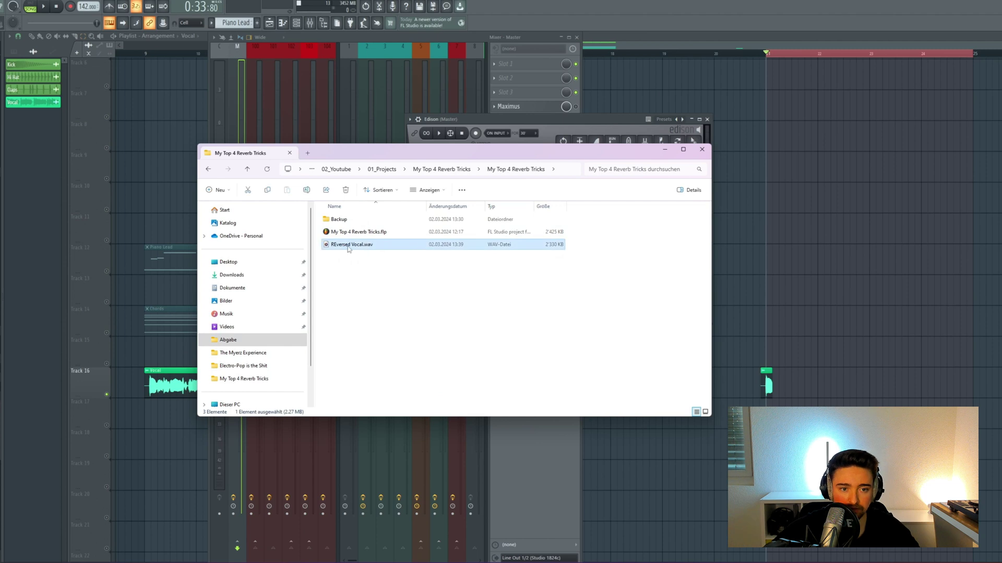
# Step: Add REversed Vocal.wav to Track 17 of the playlist and reverse the sample
pyautogui.moveTo(927, 245); pyautogui.dragTo(928, 245)
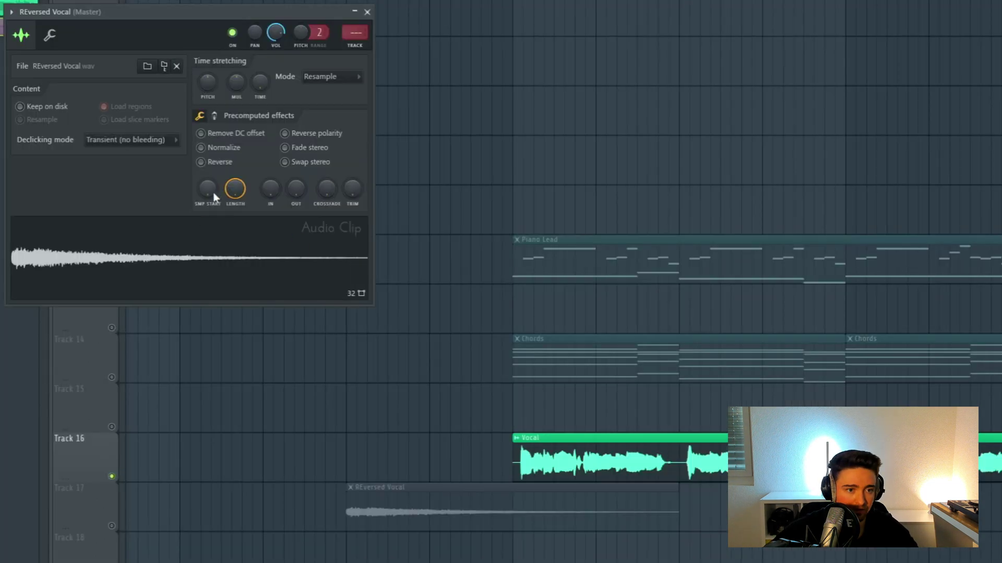
pyautogui.click(222, 166)
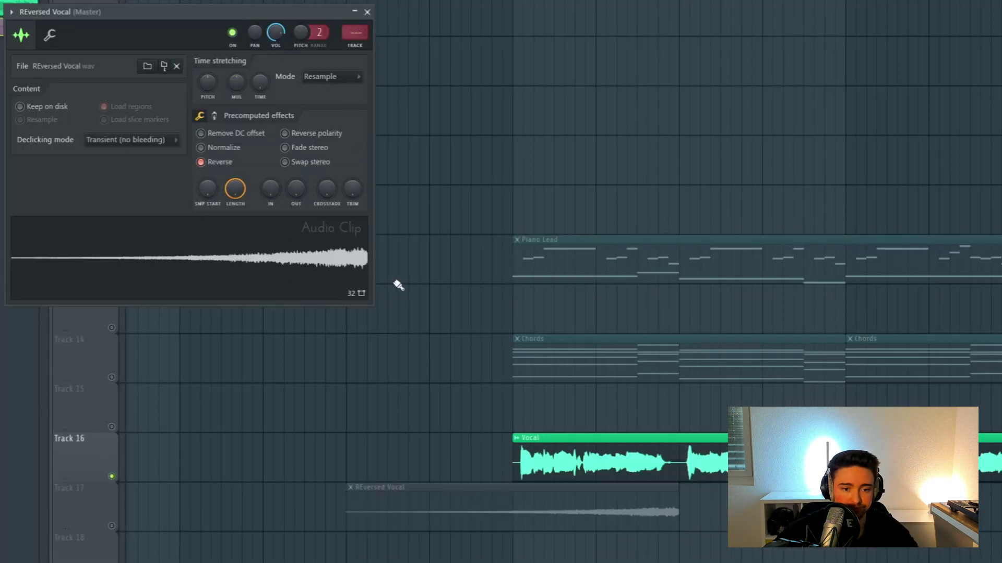
# Step: Unmute Track 17 and shift the reversed reverb clip earlier so its swell ends at the first vocal onset, checking by playback
pyautogui.click(111, 526)
pyautogui.moveTo(656, 496); pyautogui.dragTo(510, 501)
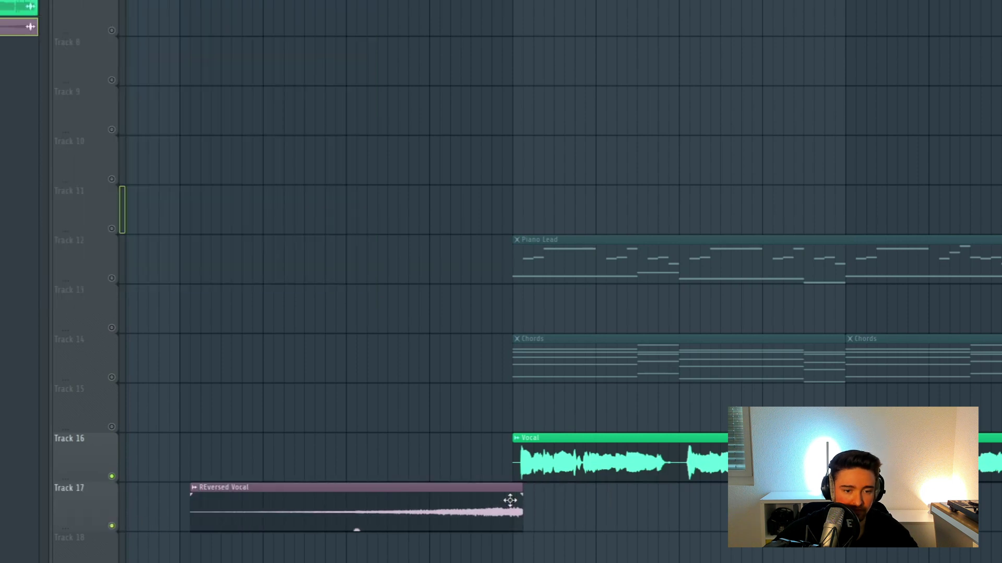
pyautogui.scroll(5, 456, 518)
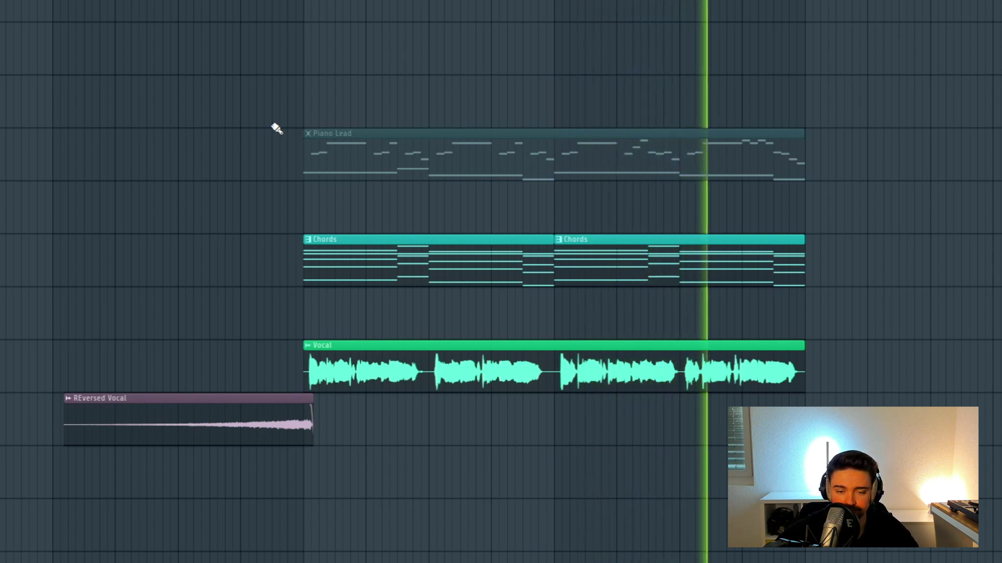
pyautogui.press('space')
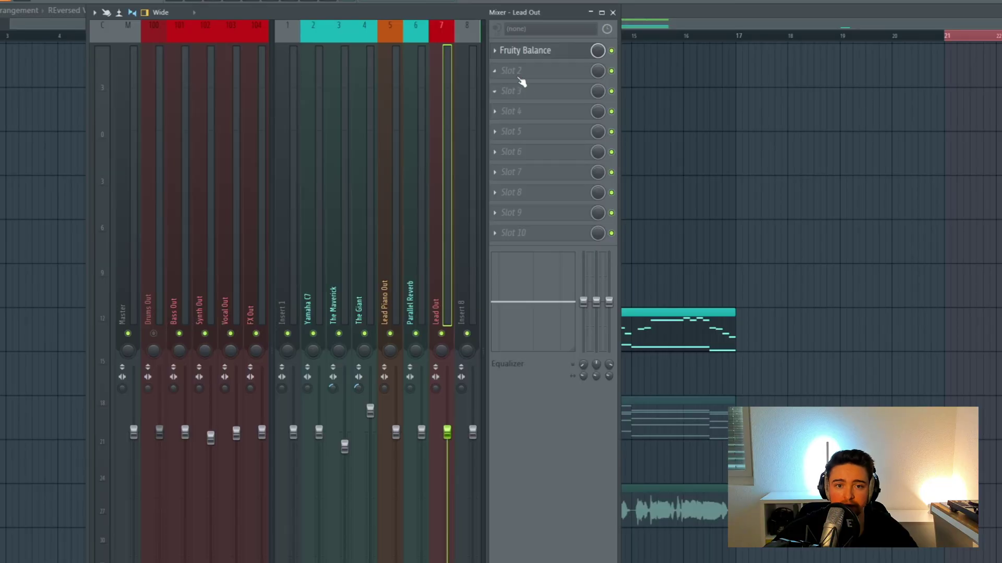
# Step: Load Fruity Convolver in slot 2 of the Lead Out mixer track and create an automation clip for its wet level
pyautogui.click(530, 72)
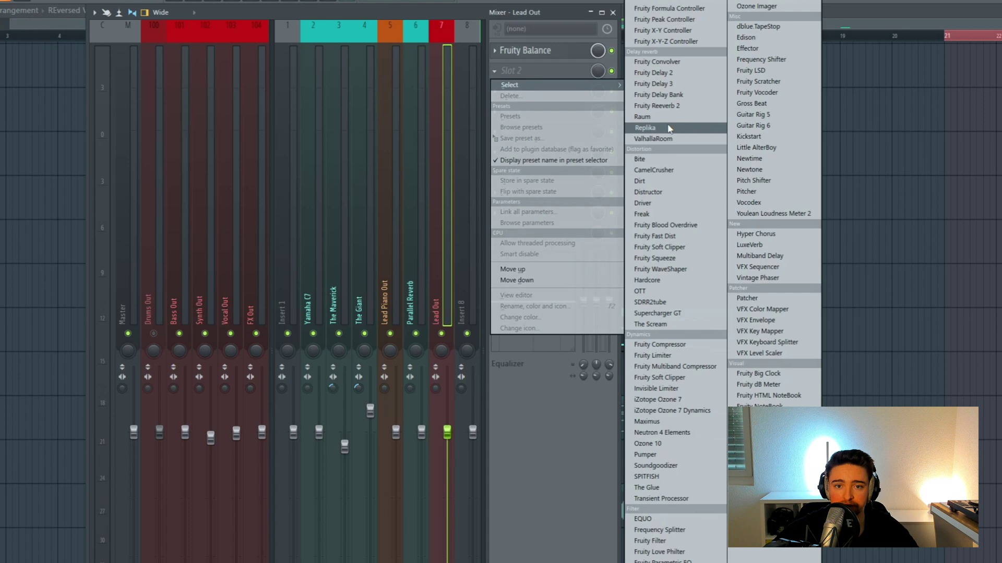
pyautogui.click(658, 62)
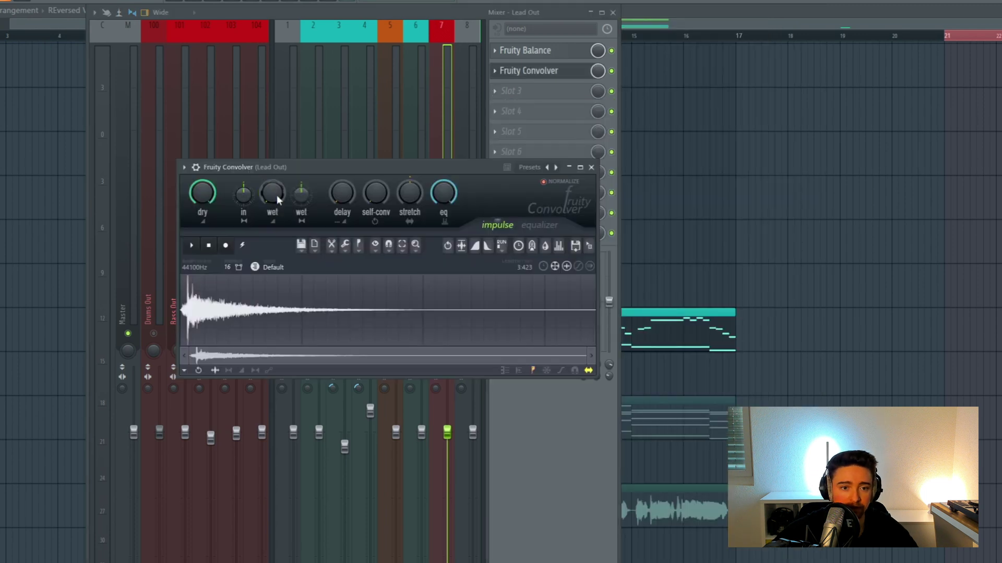
pyautogui.rightClick(274, 196)
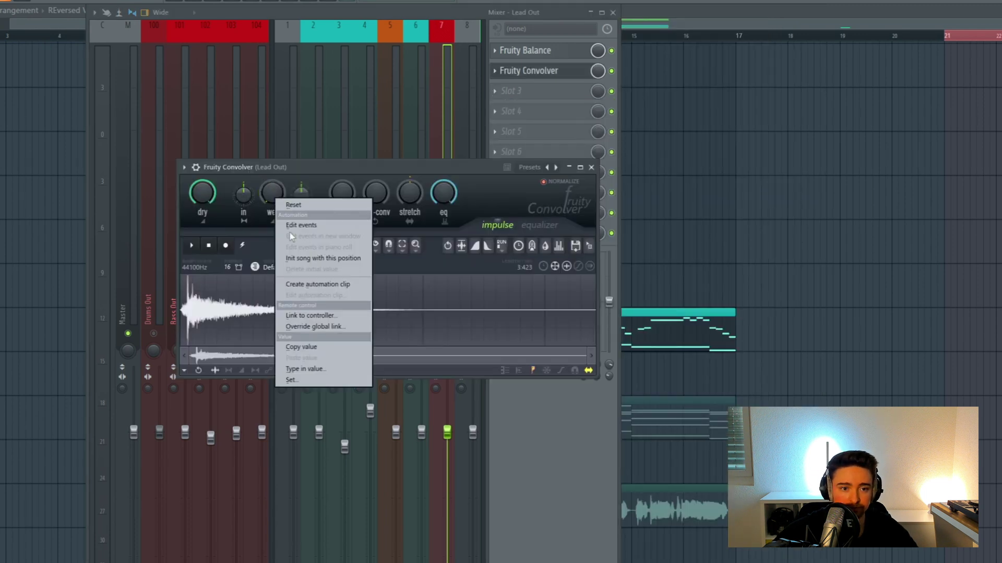
pyautogui.click(310, 286)
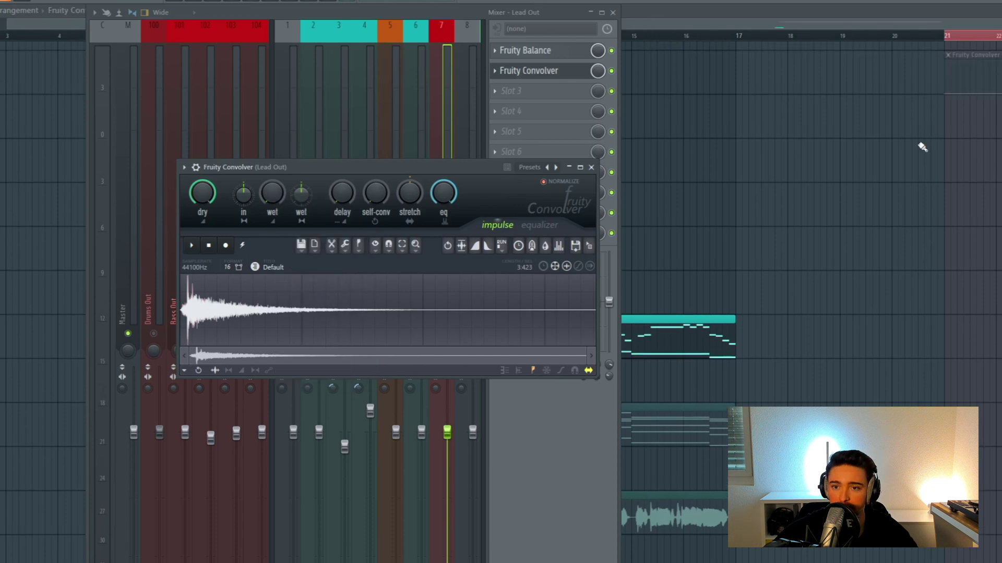
# Step: Place the wet level automation clip directly below Piano Lead and shape rising ramps that drop to zero after the first two long notes
pyautogui.moveTo(992, 53); pyautogui.dragTo(318, 281)
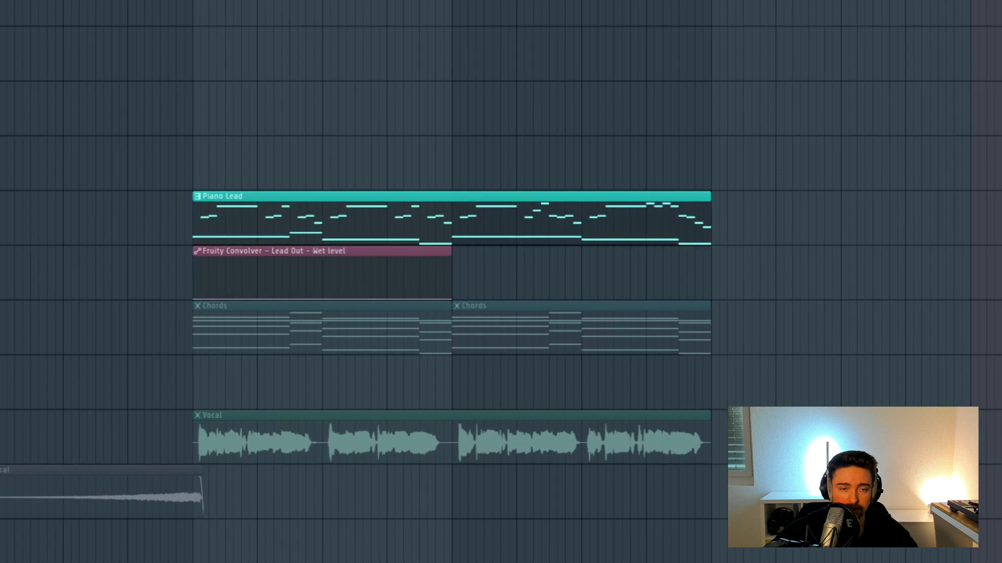
pyautogui.scroll(5, 252, 171)
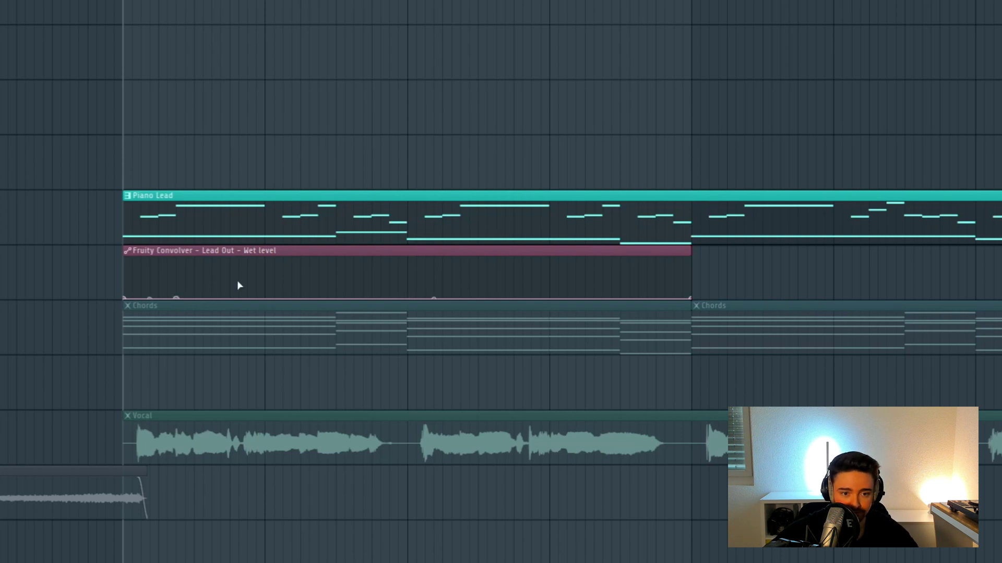
pyautogui.click(264, 270)
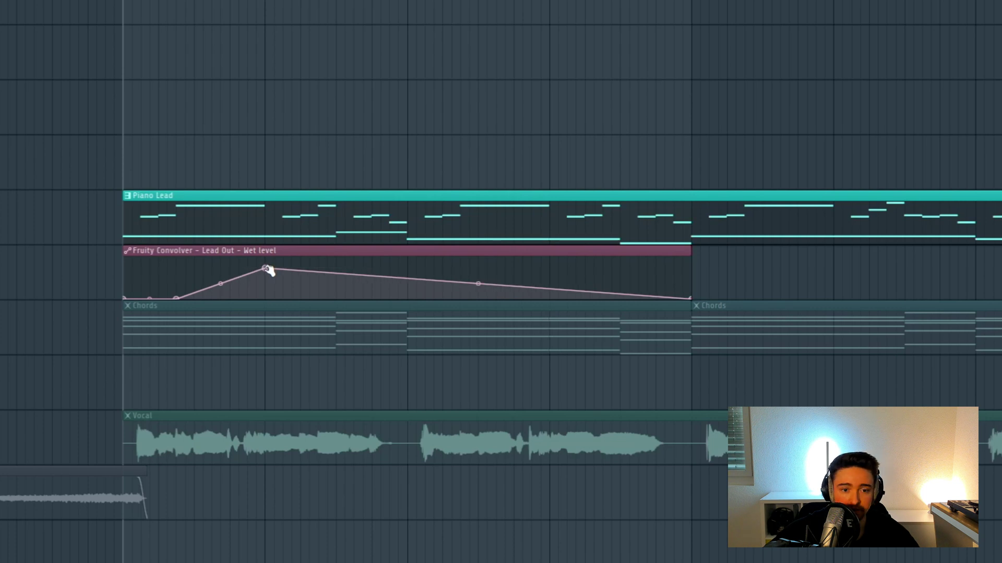
pyautogui.moveTo(266, 287); pyautogui.dragTo(260, 305)
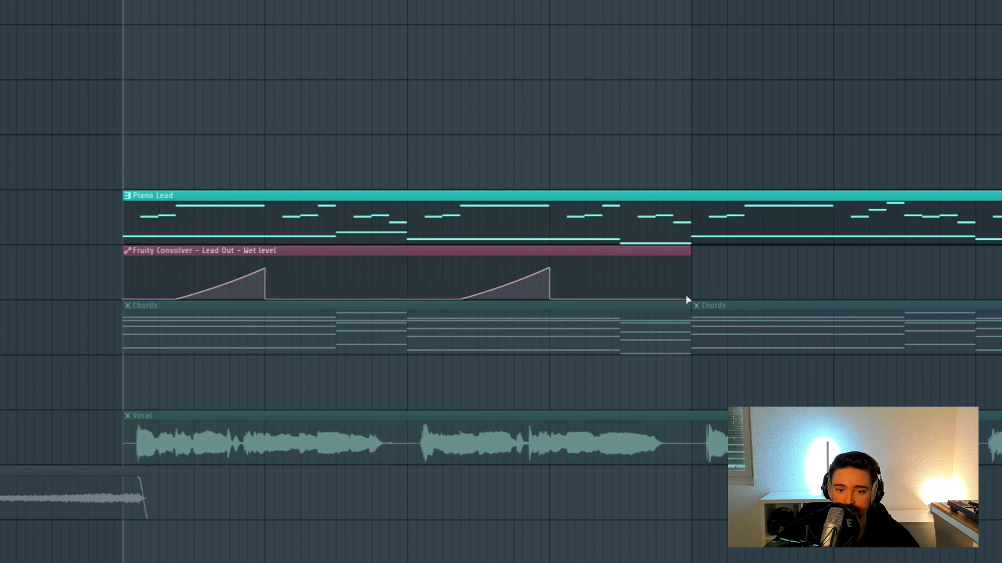
# Step: Extend the wet level automation to the end of Piano Lead and repeat the ramp under the third and fourth long notes
pyautogui.moveTo(694, 302); pyautogui.dragTo(996, 308)
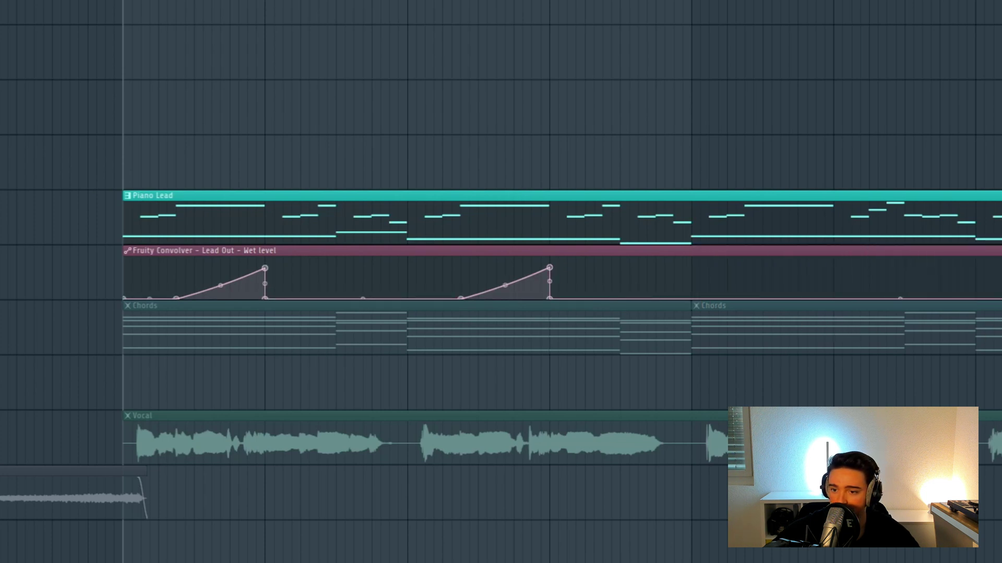
pyautogui.rightClick(745, 296)
pyautogui.rightClick(833, 269)
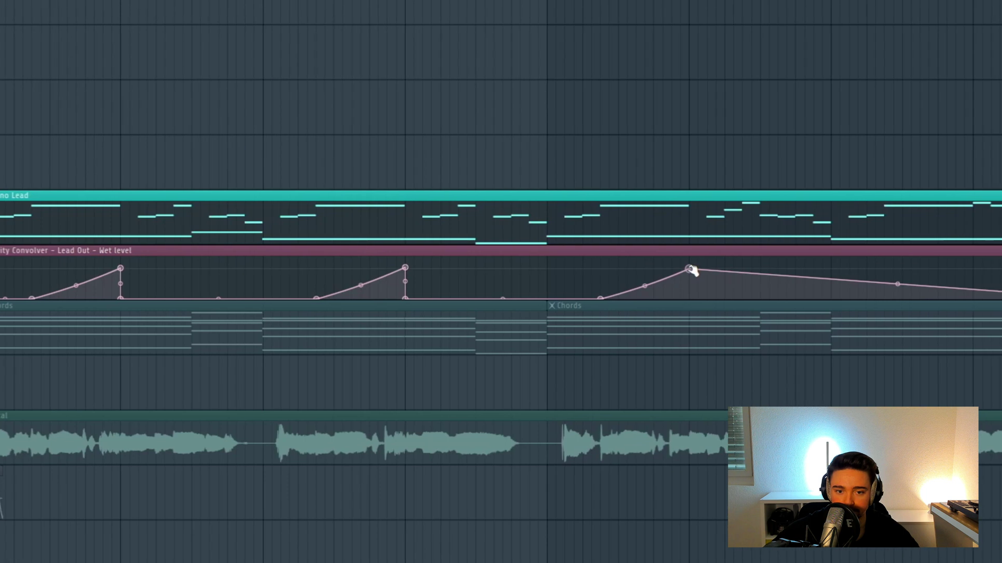
pyautogui.rightClick(690, 296)
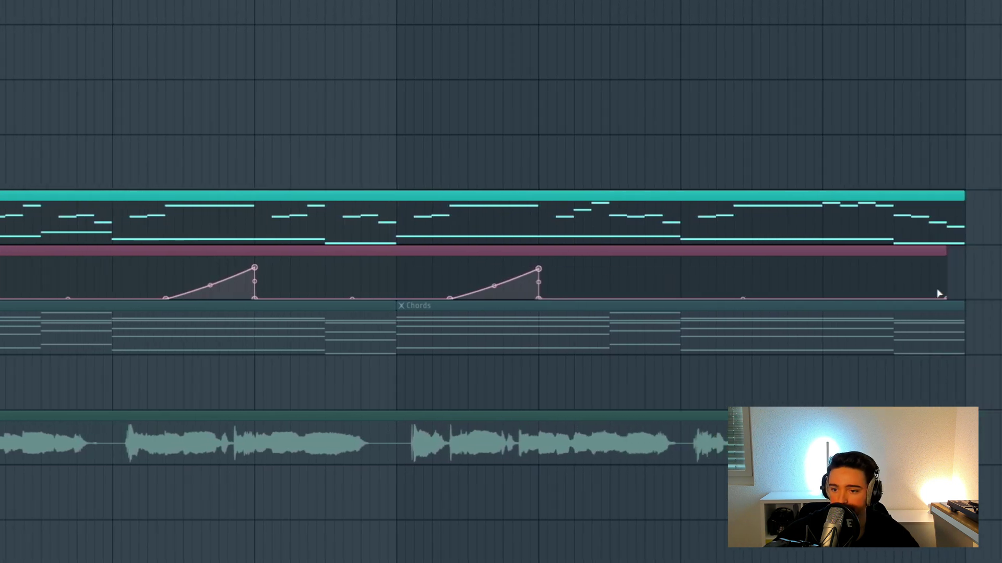
pyautogui.moveTo(939, 294); pyautogui.dragTo(957, 311)
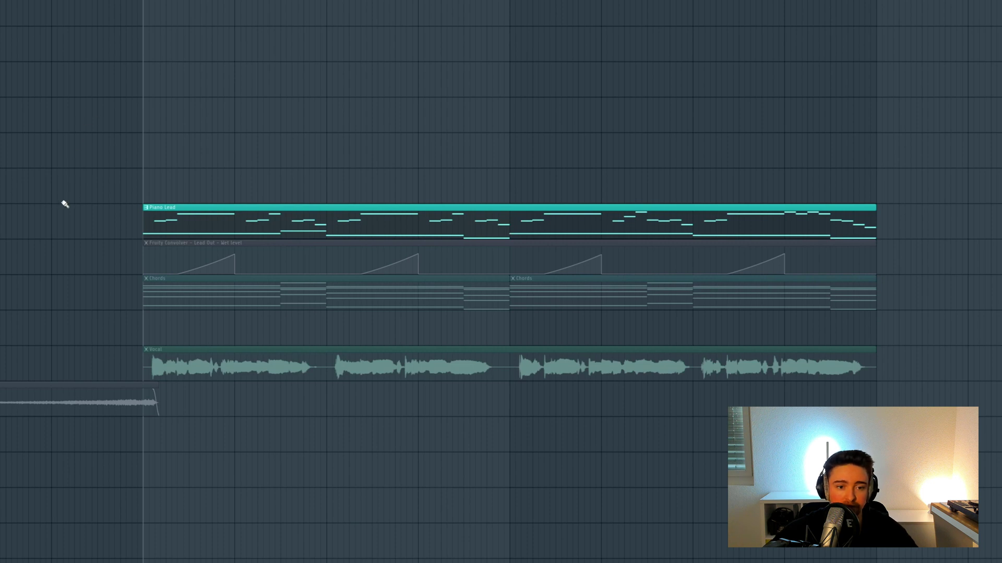
# Step: Play the piano lead with the Convolver wet level automation muted and with it active to compare the sound
pyautogui.press('space')
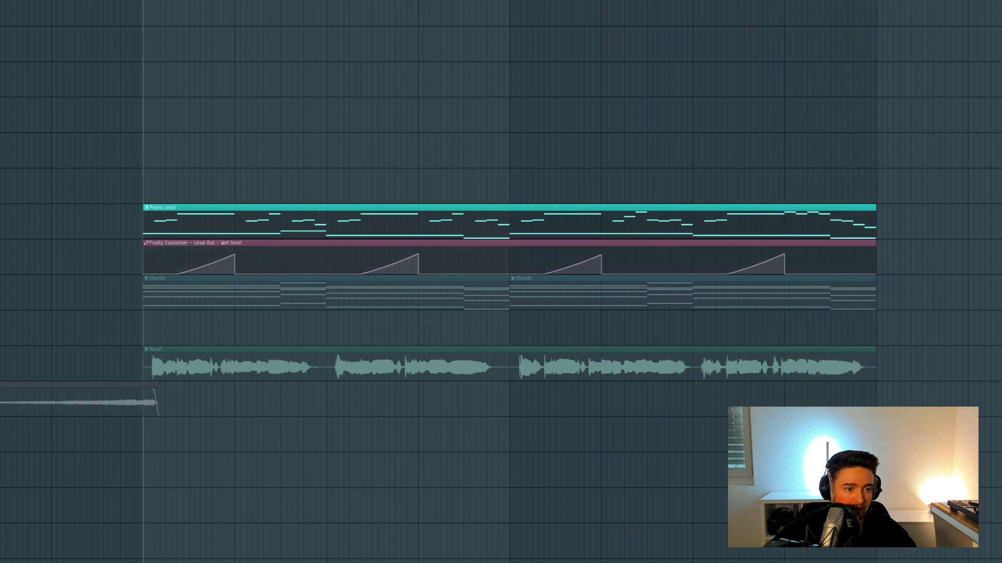
pyautogui.press('space')
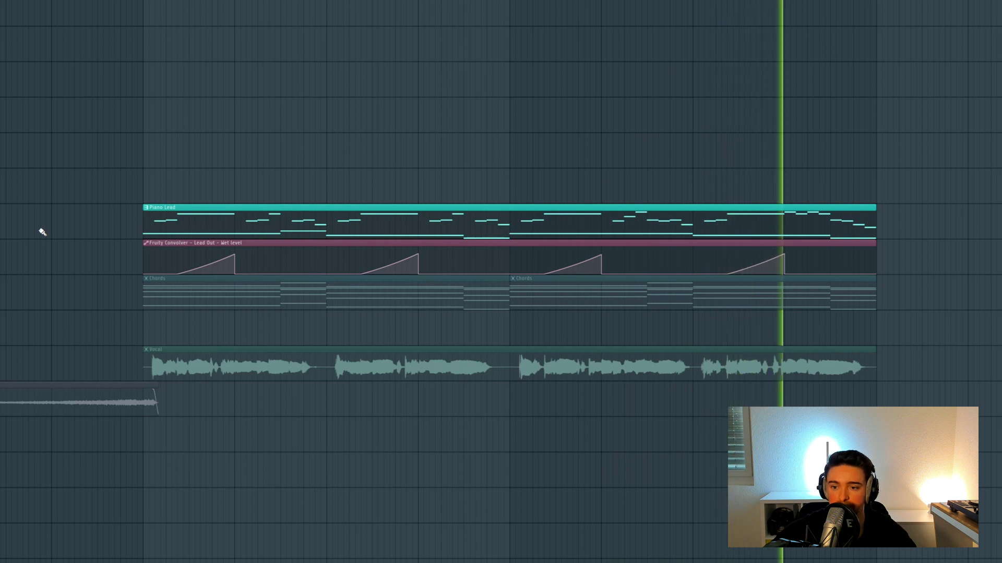
pyautogui.press('space')
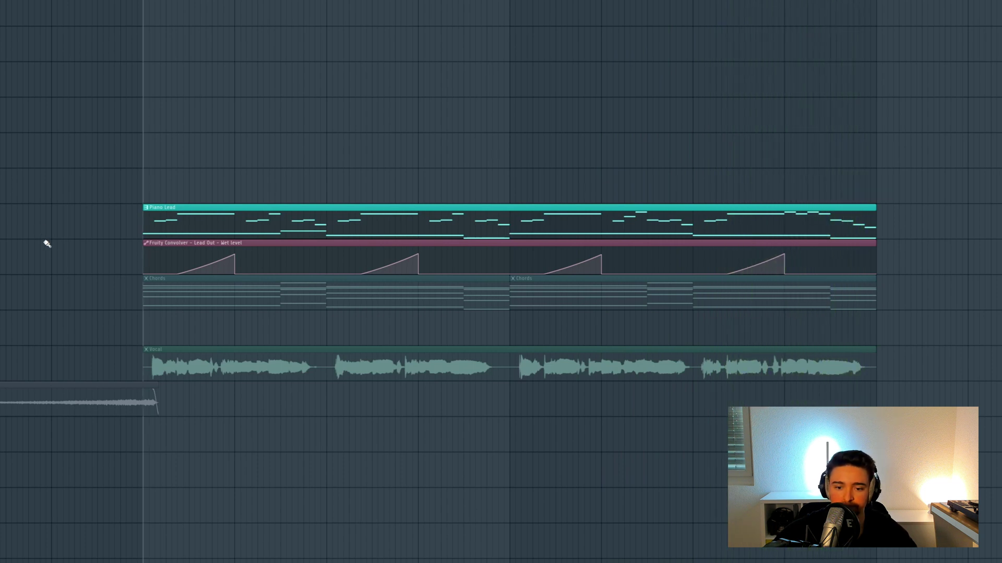